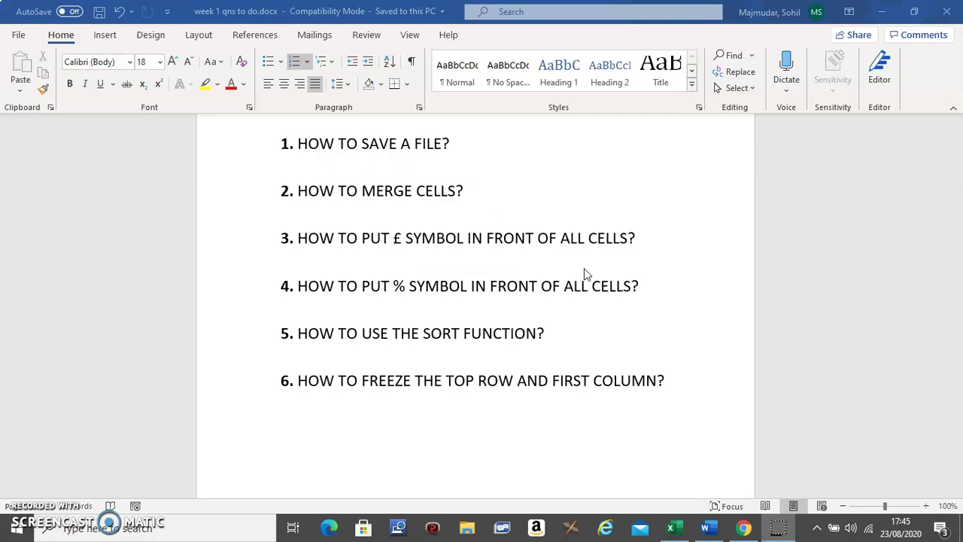
- Switch to the Concession stand workbook in Excel and examine the available Save As file types, keeping Excel Workbook (*.xlsx)
click(679, 530)
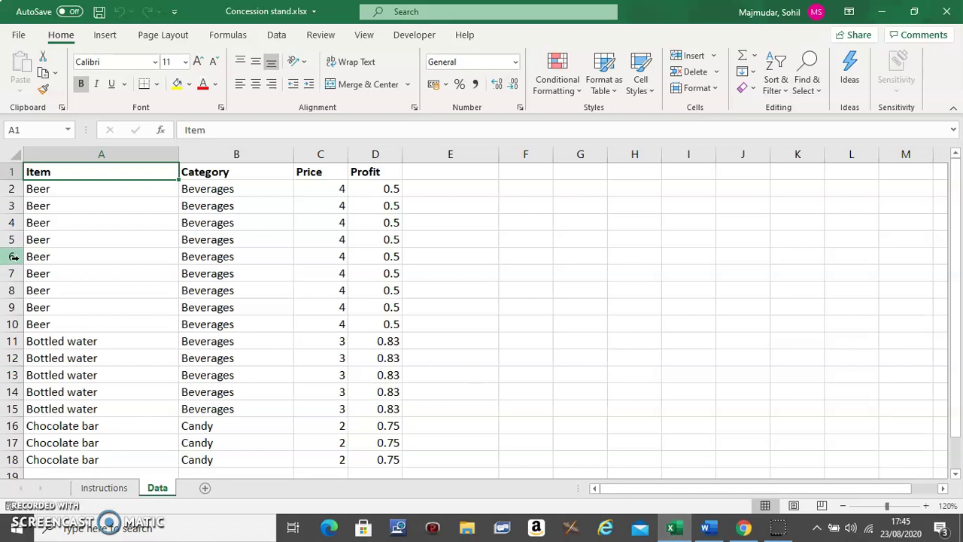
click(19, 36)
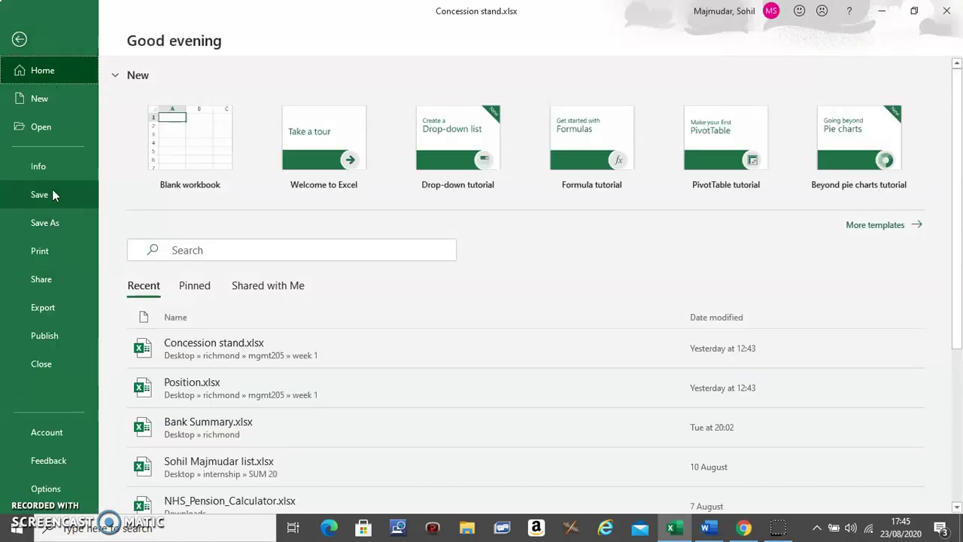
click(47, 223)
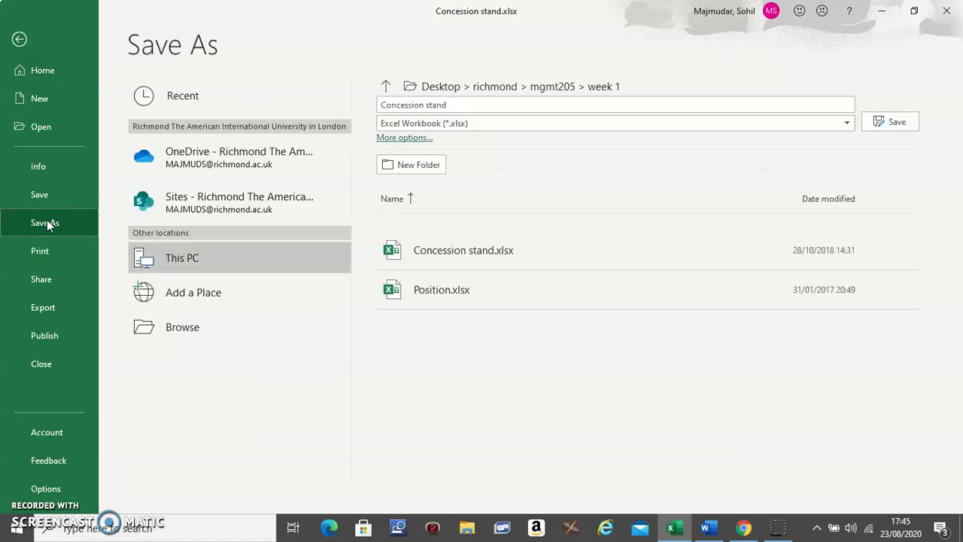
click(848, 125)
click(848, 126)
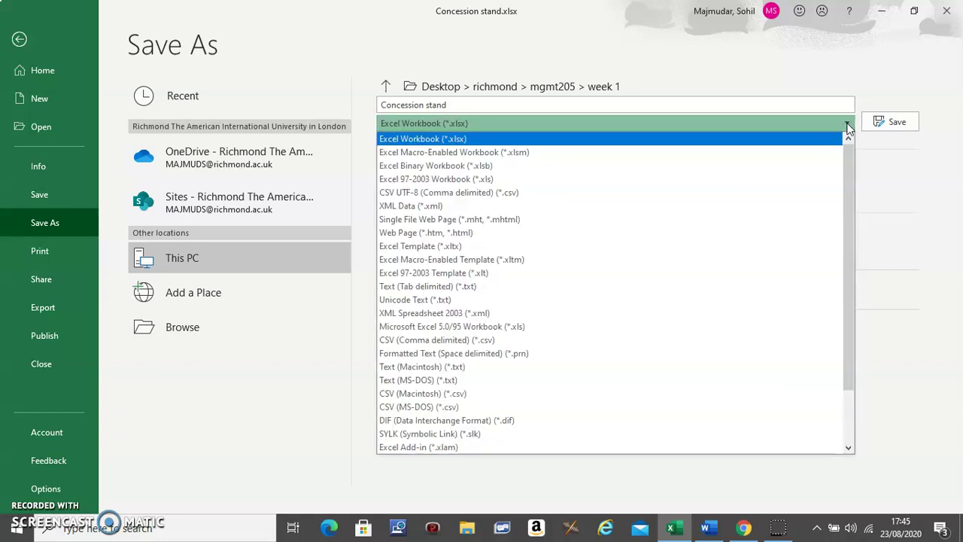
click(699, 143)
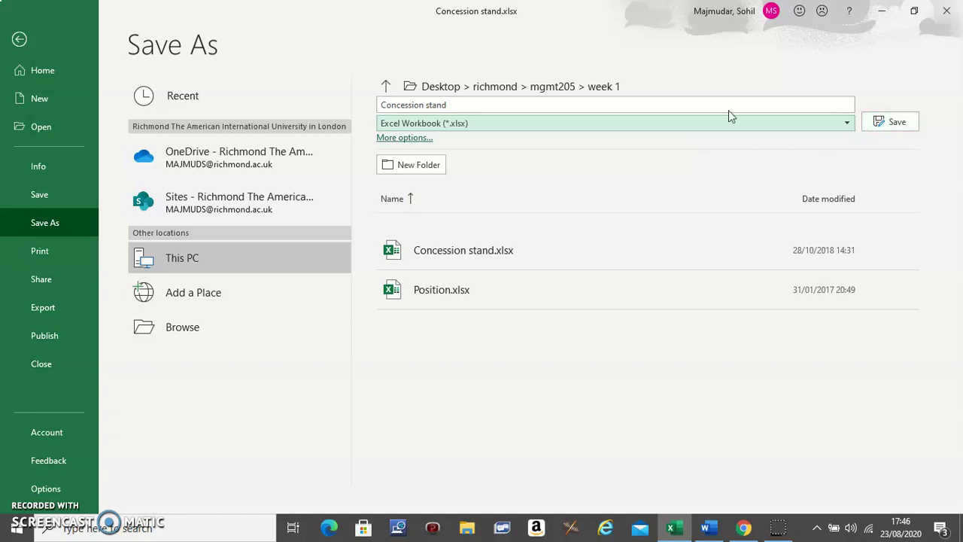
click(18, 40)
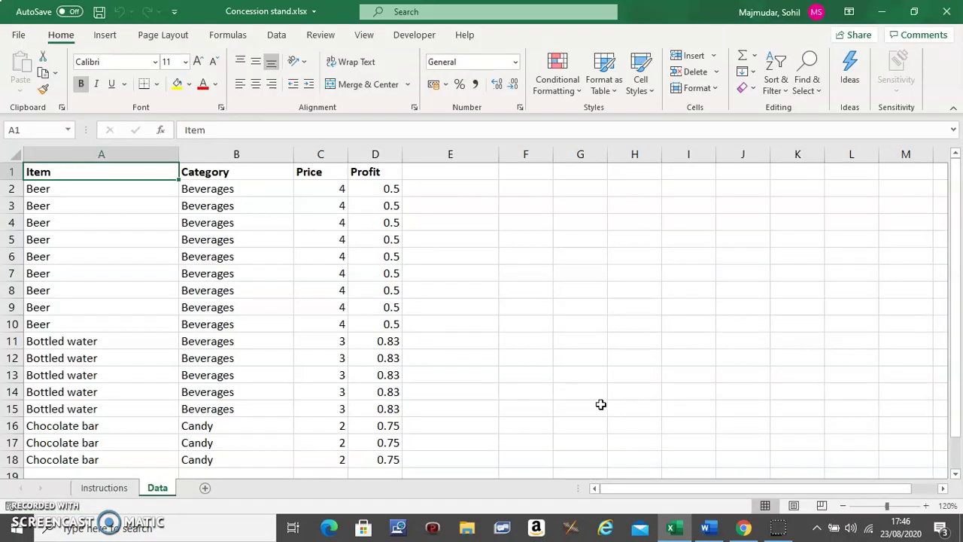
- Check the question list in Word, return to Excel and merge cells F2 to H2 with Merge Cells
click(708, 529)
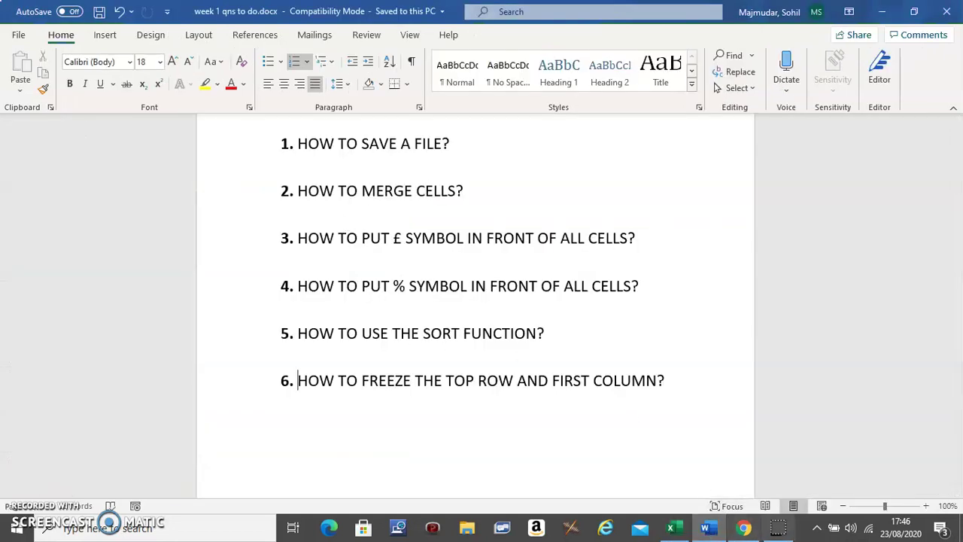
click(667, 530)
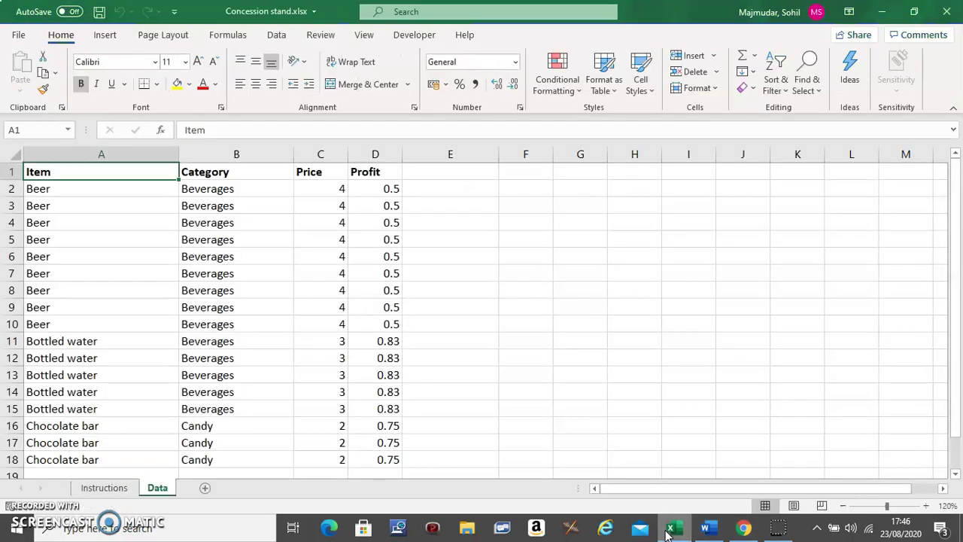
click(529, 185)
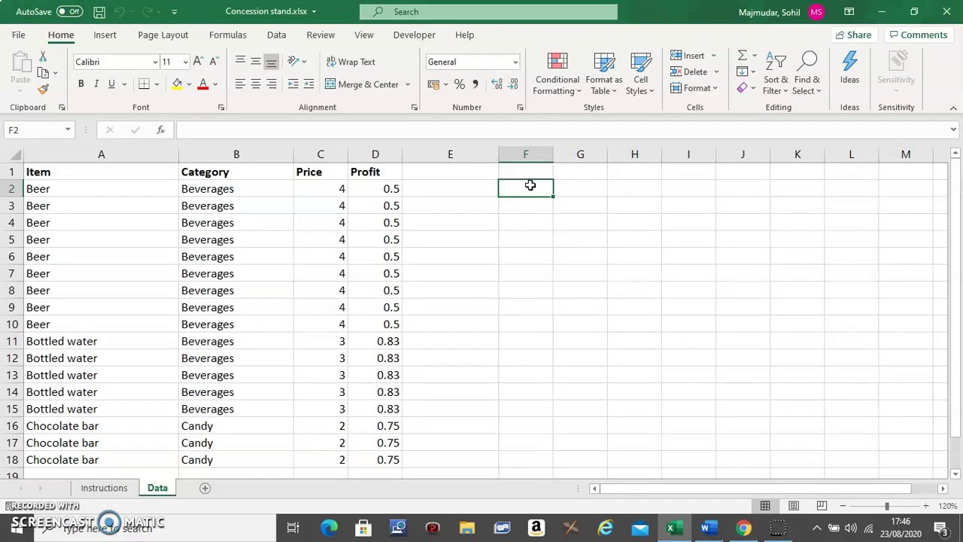
key(shift+Right)
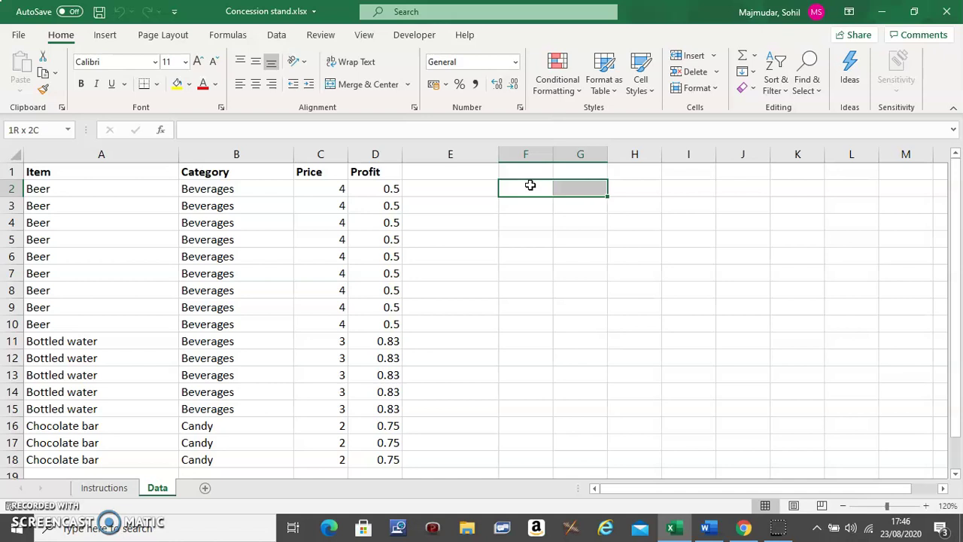
key(shift+Right)
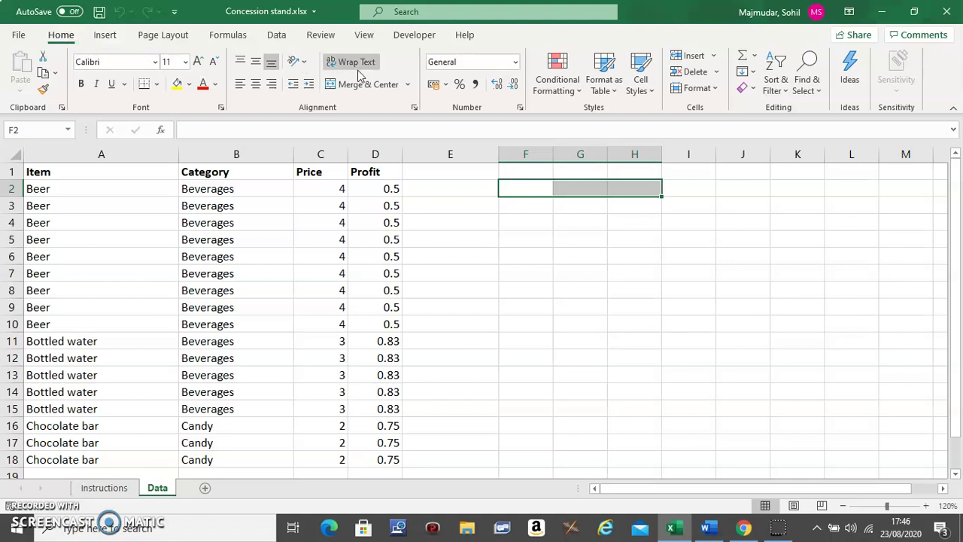
click(409, 87)
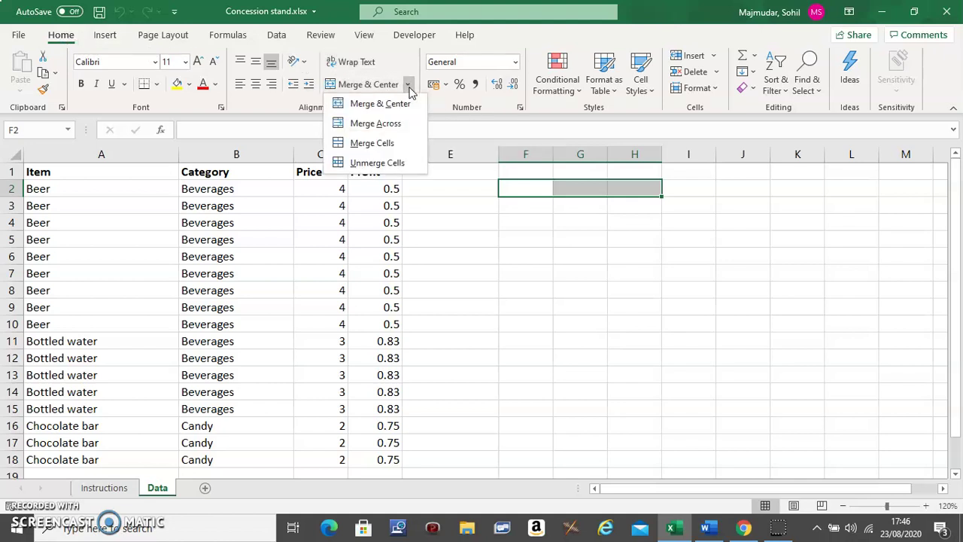
click(385, 144)
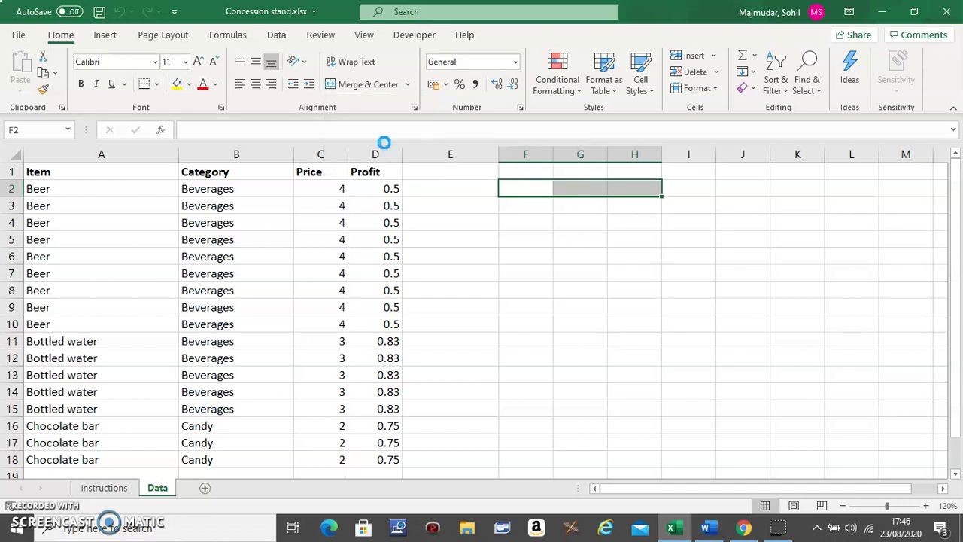
click(531, 212)
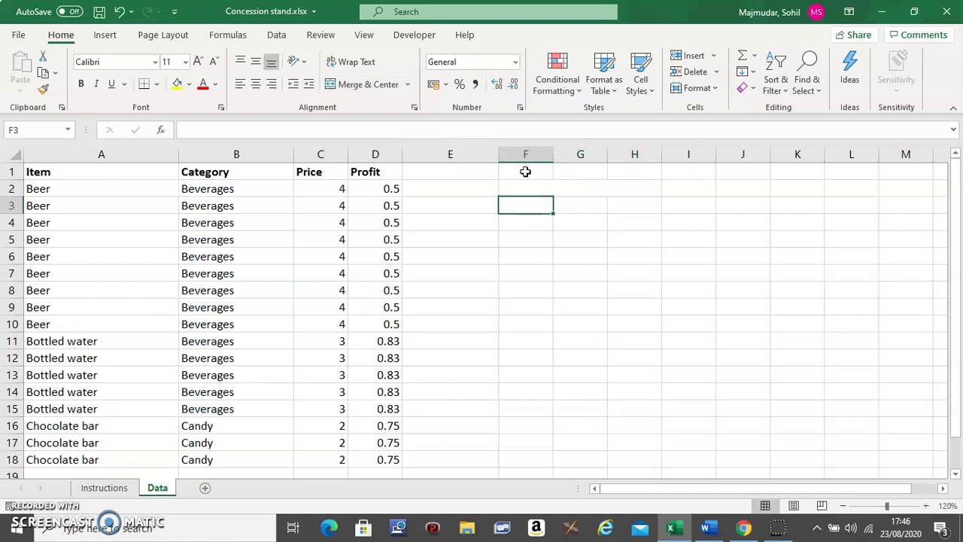
click(523, 190)
key(Right)
key(Left)
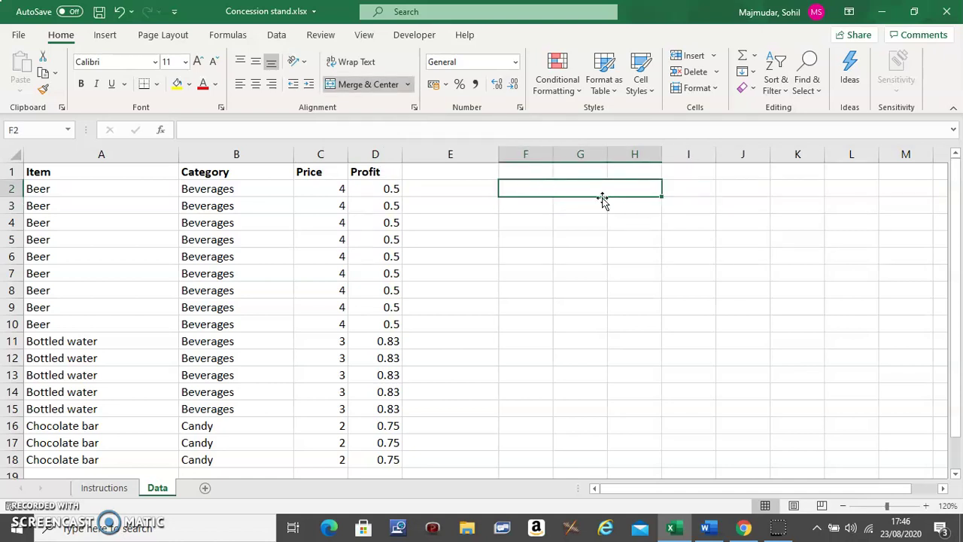
- Unmerge the merged range F2:H2 and check that its cells can be selected separately
click(408, 86)
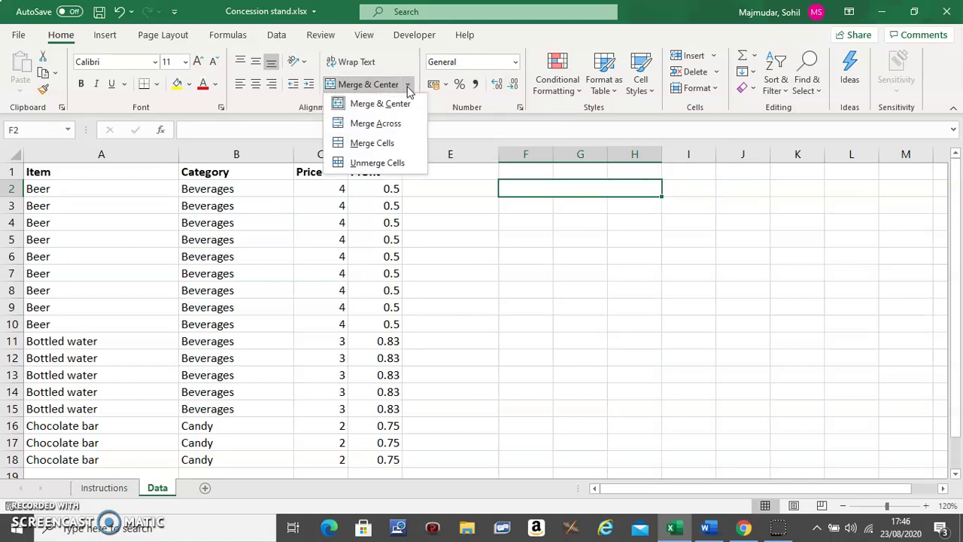
click(372, 164)
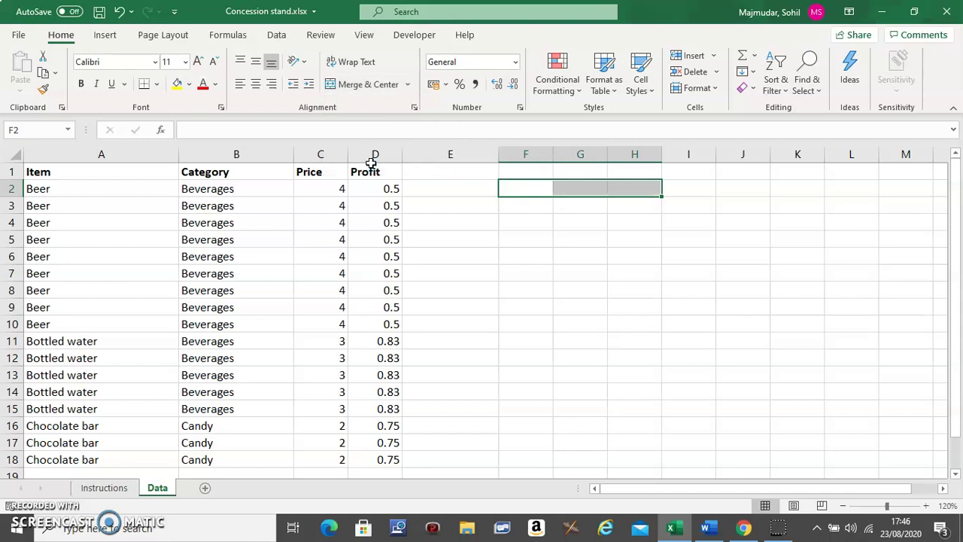
click(524, 184)
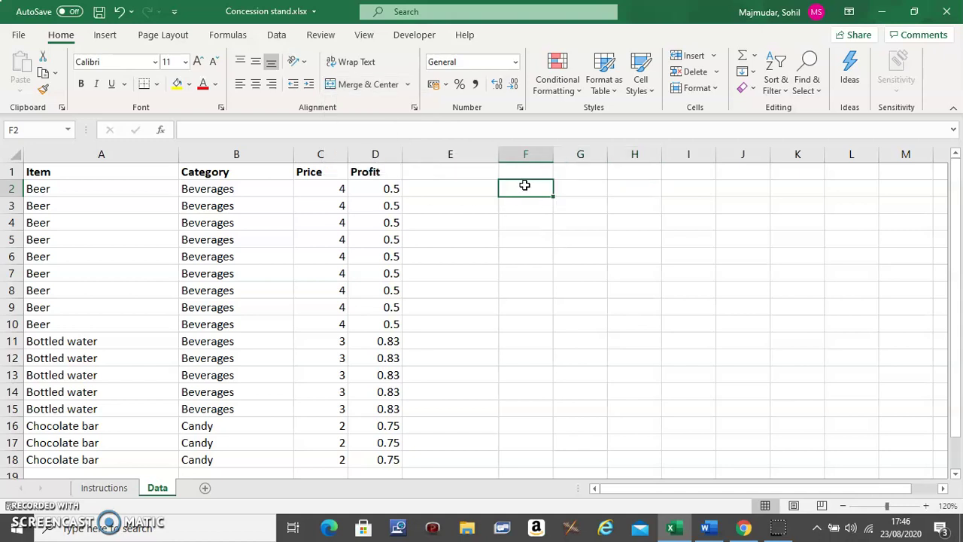
key(shift+Right)
key(shift+Right)
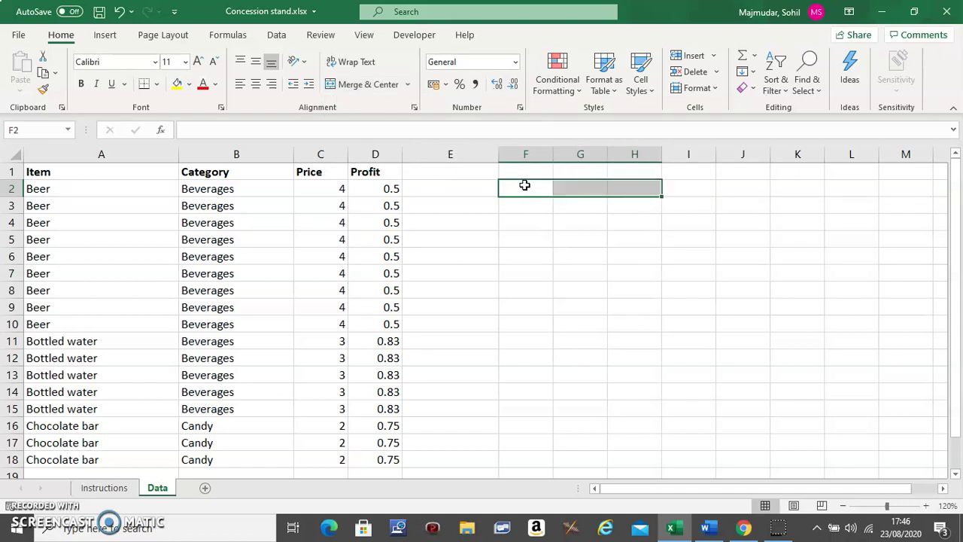
click(524, 184)
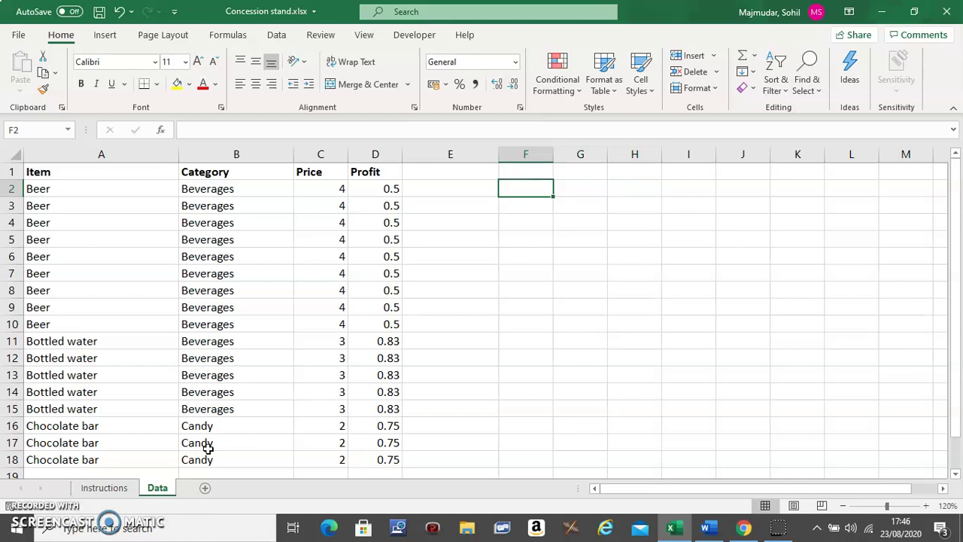
- Check the question list in Word, return to Excel and select the Price values in cells C2 to C13
click(711, 529)
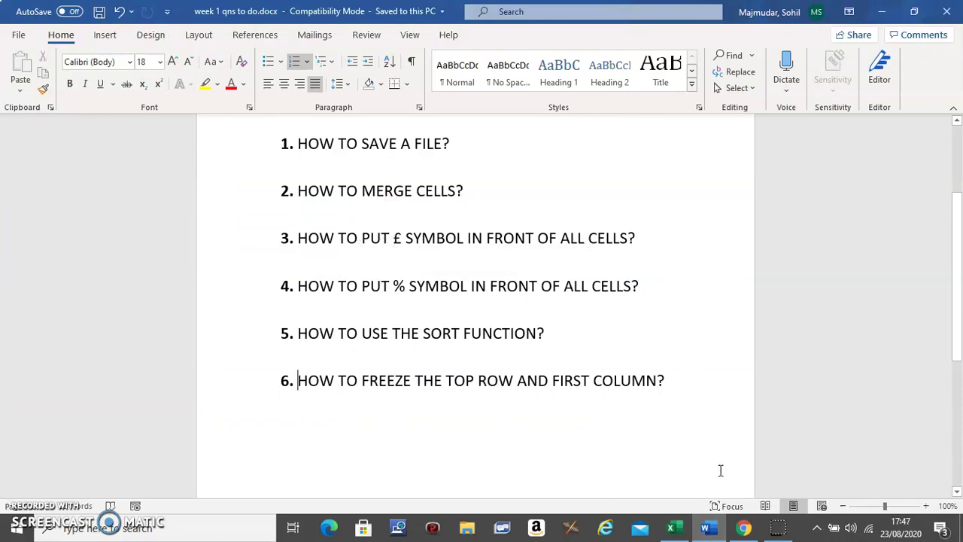
click(673, 531)
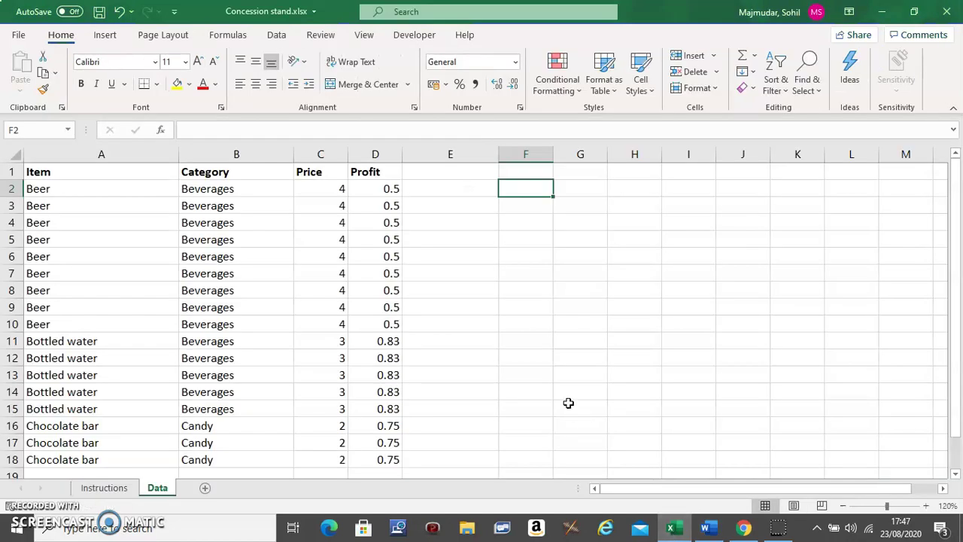
click(325, 187)
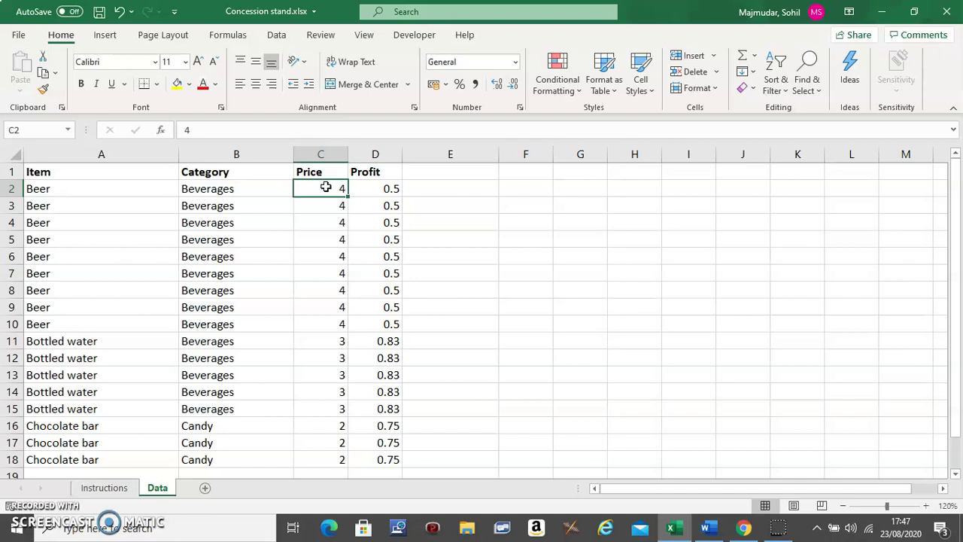
mouse_move(326, 187)
mouse_down()
mouse_move(325, 461)
mouse_move(326, 450)
mouse_up()
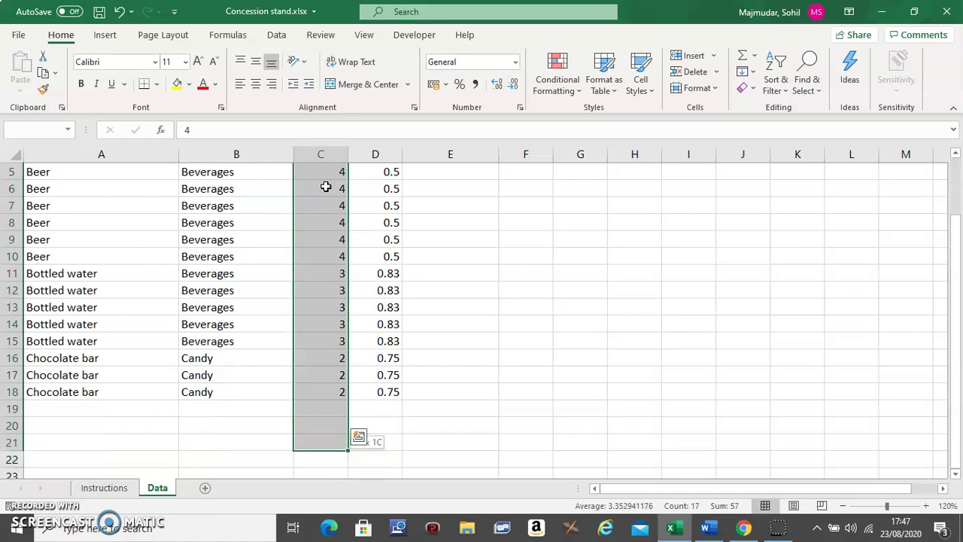
key(shift+Up)
key(shift+Up)
key(shift+Up)
key(shift+Up)
key(shift+Up)
key(shift+Up)
key(shift+Up)
key(shift+Up)
key(shift+Up)
key(shift+Up)
key(shift+Up)
key(shift+Up)
key(shift+Up)
key(shift+Up)
key(shift+Up)
key(shift+Up)
key(shift+Up)
key(shift+Up)
key(shift+Up)
key(shift+Up)
key(shift+Down)
drag(325, 186, 326, 374)
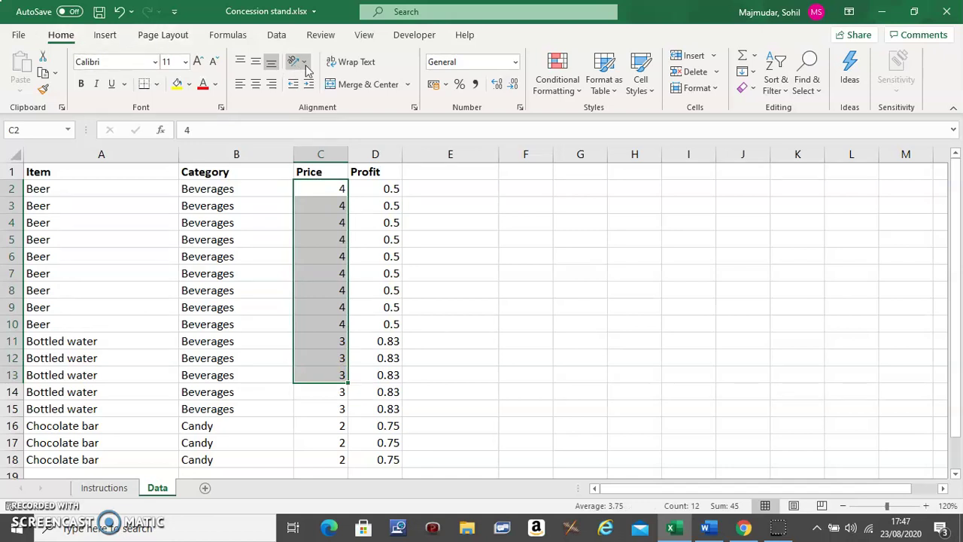
- Examine the symbols offered for the Currency category in the additional accounting formats, and close the dialog without applying a format
click(447, 88)
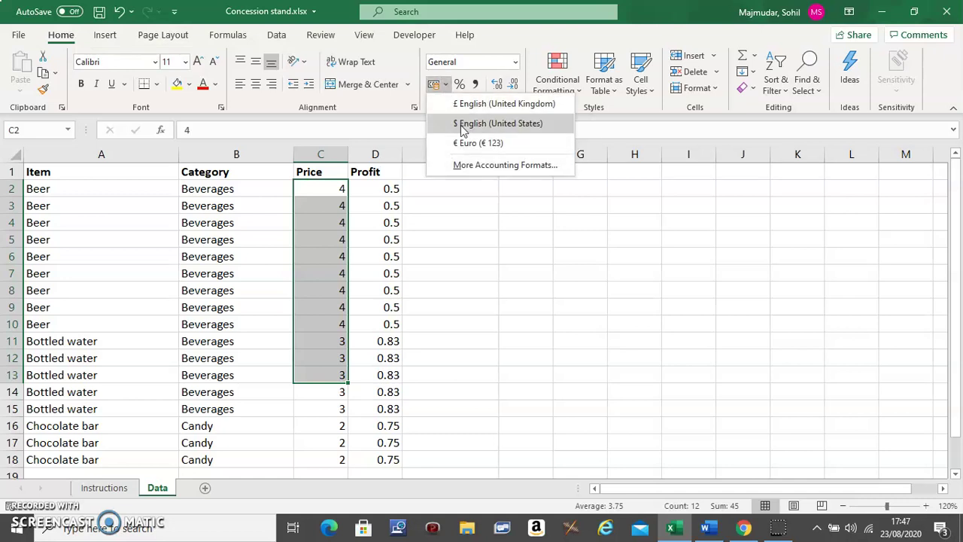
click(486, 164)
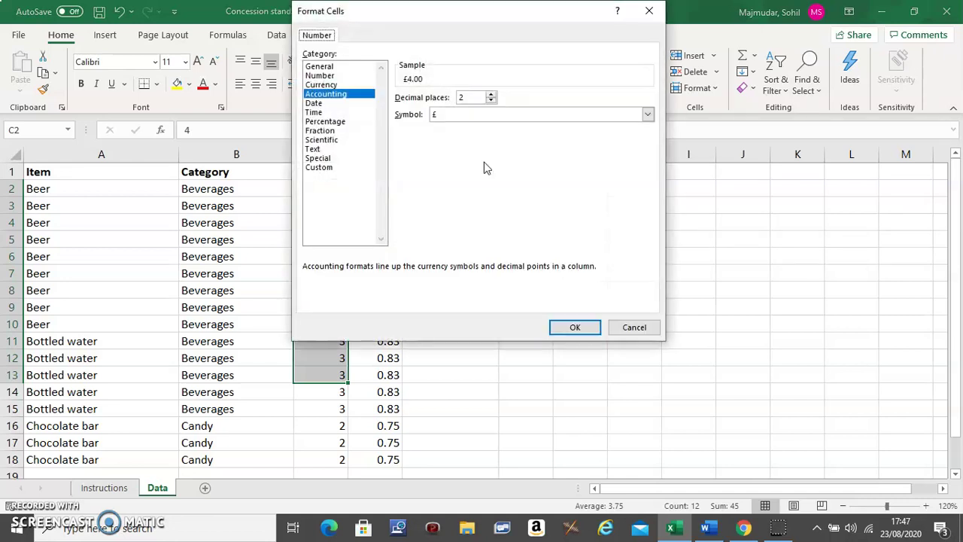
click(347, 84)
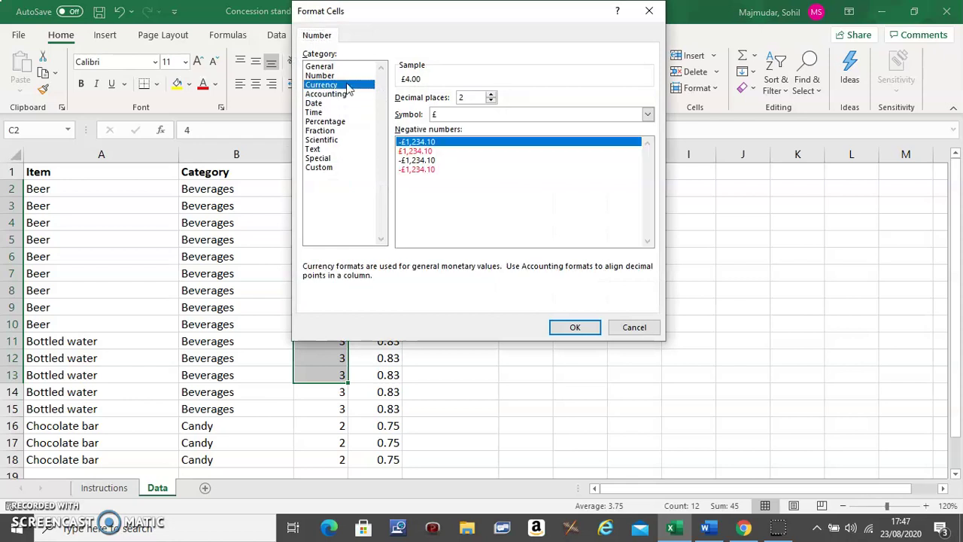
click(647, 116)
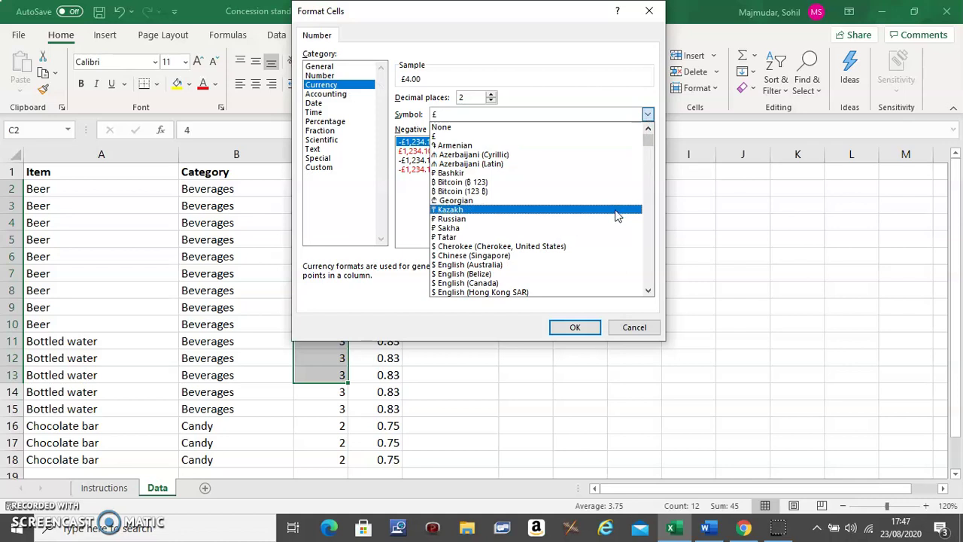
click(648, 265)
click(648, 265)
click(648, 264)
click(648, 265)
click(648, 265)
click(647, 265)
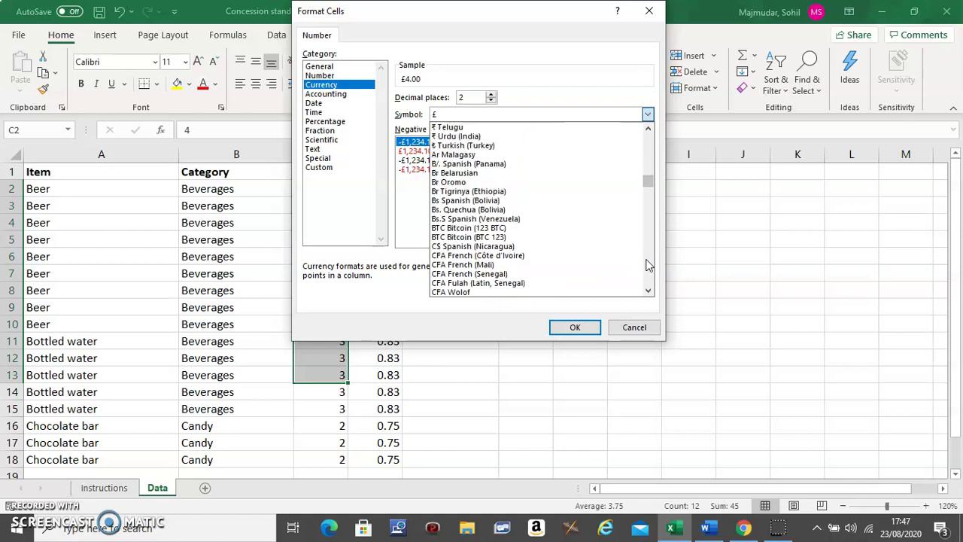
click(648, 265)
click(648, 265)
click(648, 265)
click(648, 265)
click(648, 265)
click(647, 264)
click(648, 265)
click(648, 264)
click(647, 265)
click(648, 264)
click(648, 265)
click(648, 265)
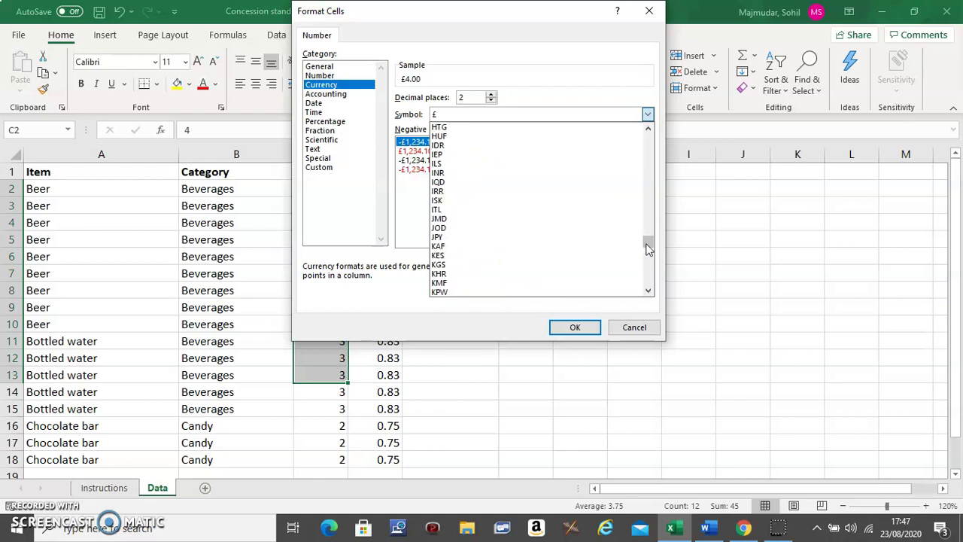
click(649, 143)
click(649, 143)
click(649, 143)
click(649, 143)
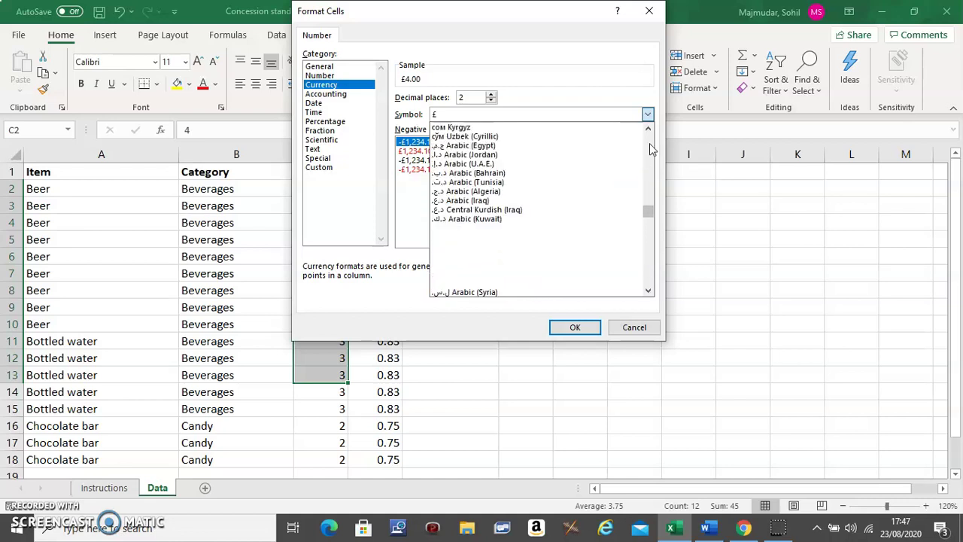
click(649, 143)
click(649, 143)
click(634, 326)
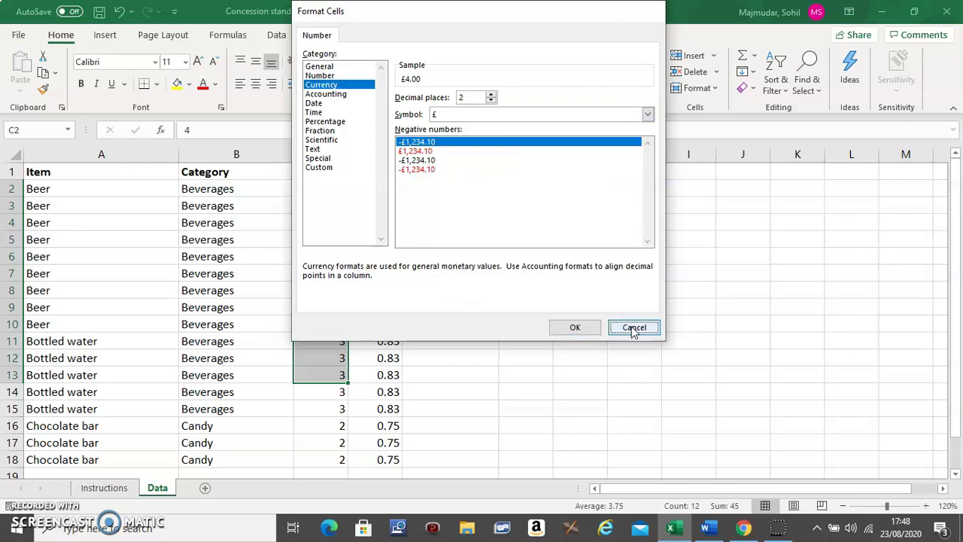
click(634, 326)
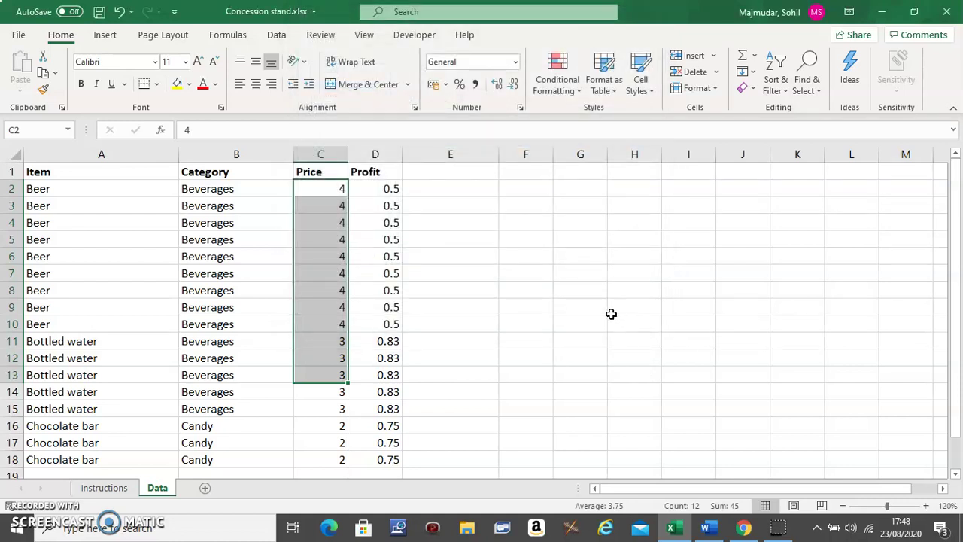
- Apply the $ English (United States) accounting format to the selected Price values, and undo it
click(446, 85)
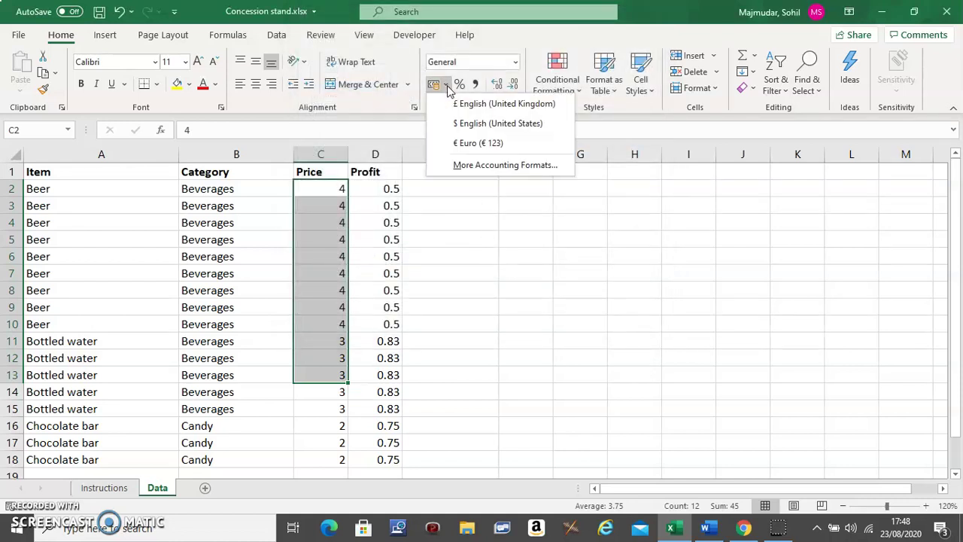
click(464, 128)
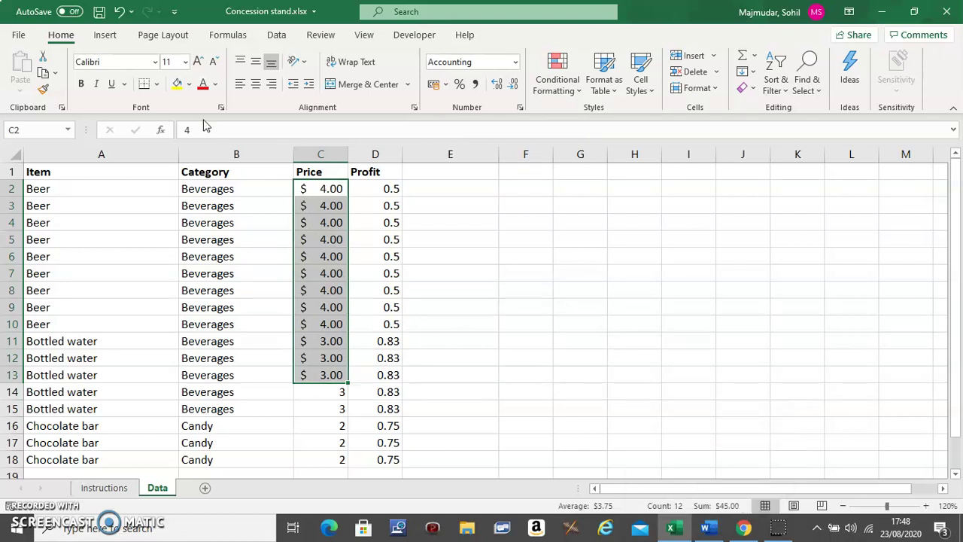
click(121, 14)
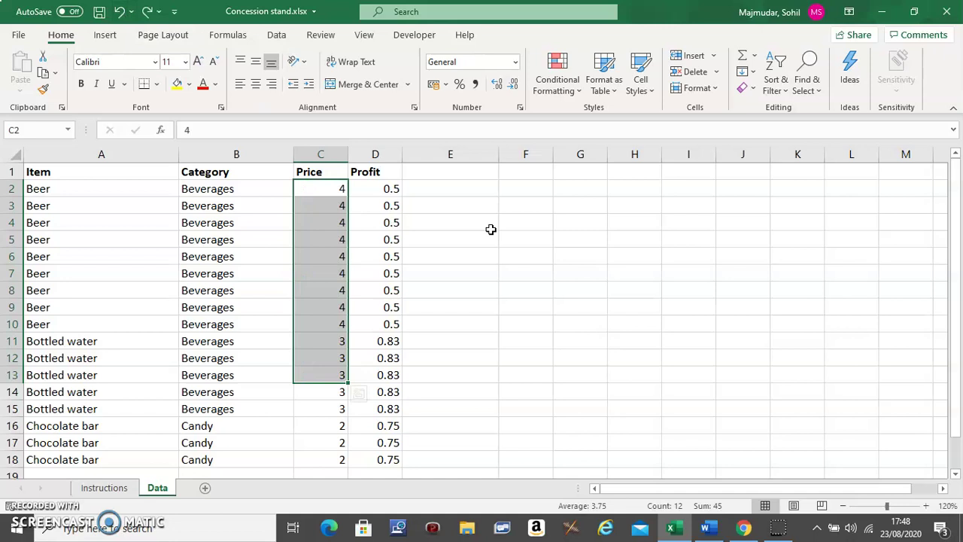
- Check the question list in Word, return to Excel and select the Profit values in cells D2 to D18
click(708, 528)
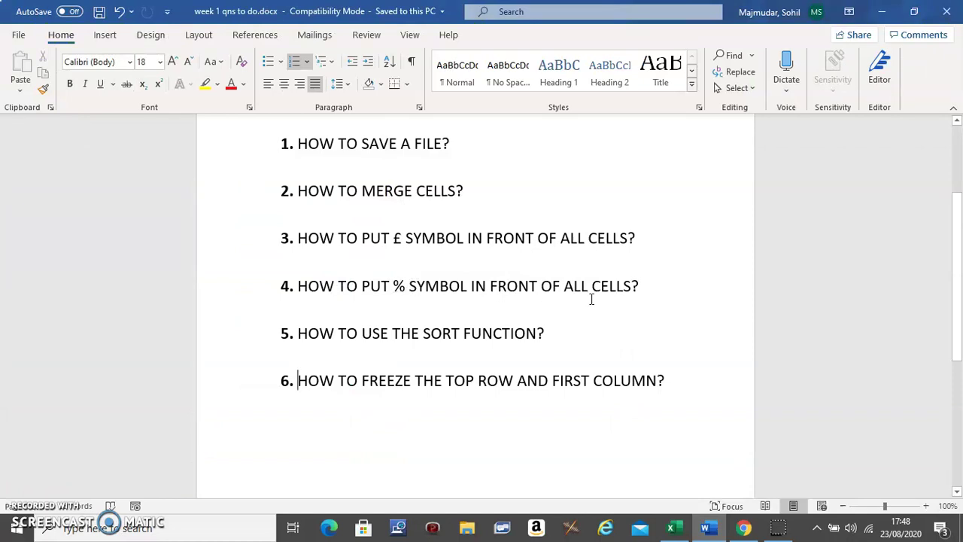
click(672, 531)
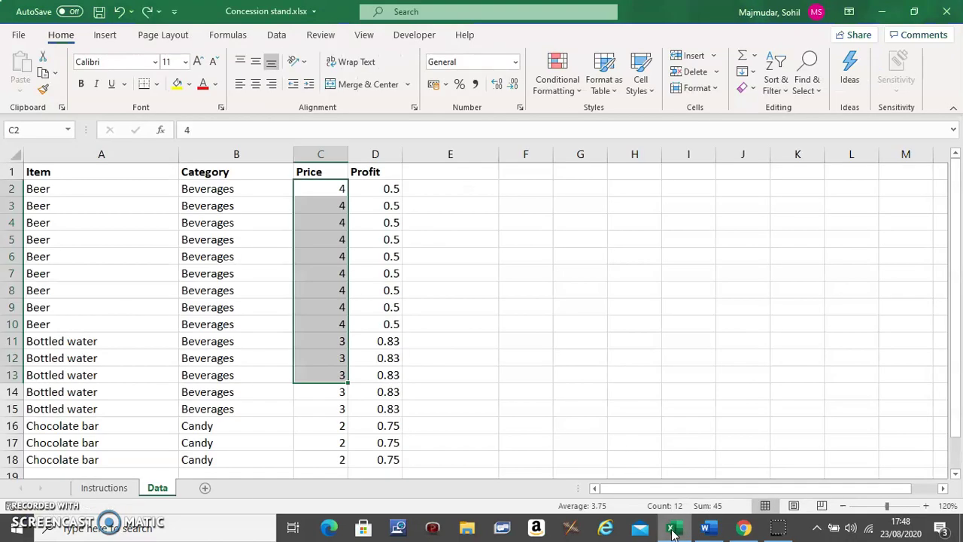
click(395, 189)
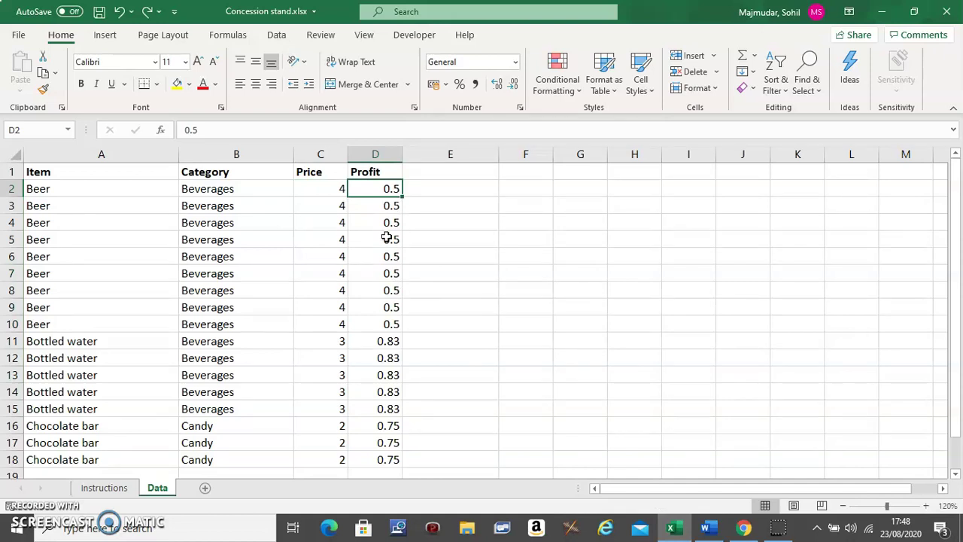
double_click(395, 194)
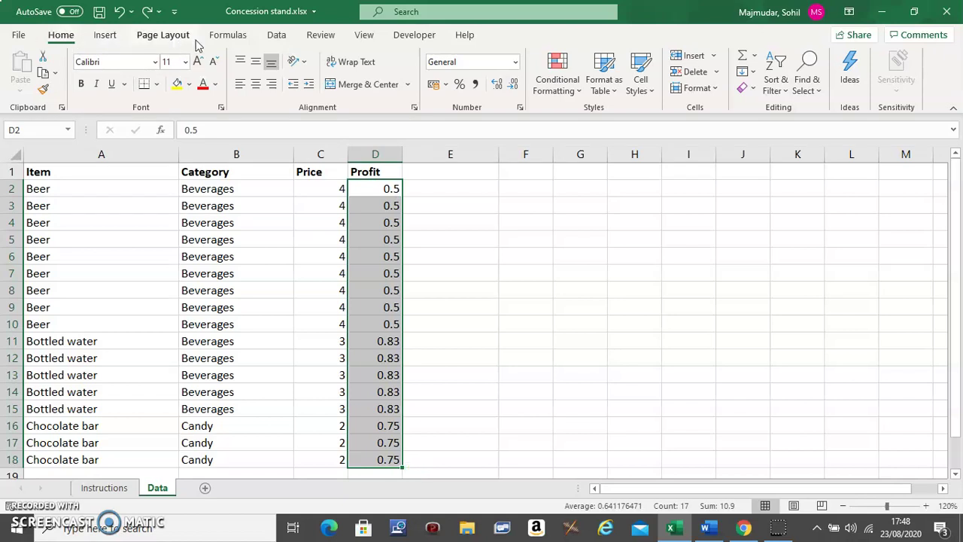
- Format the selected Profit values as percentages, and change them back to decimals with the Number format
click(460, 85)
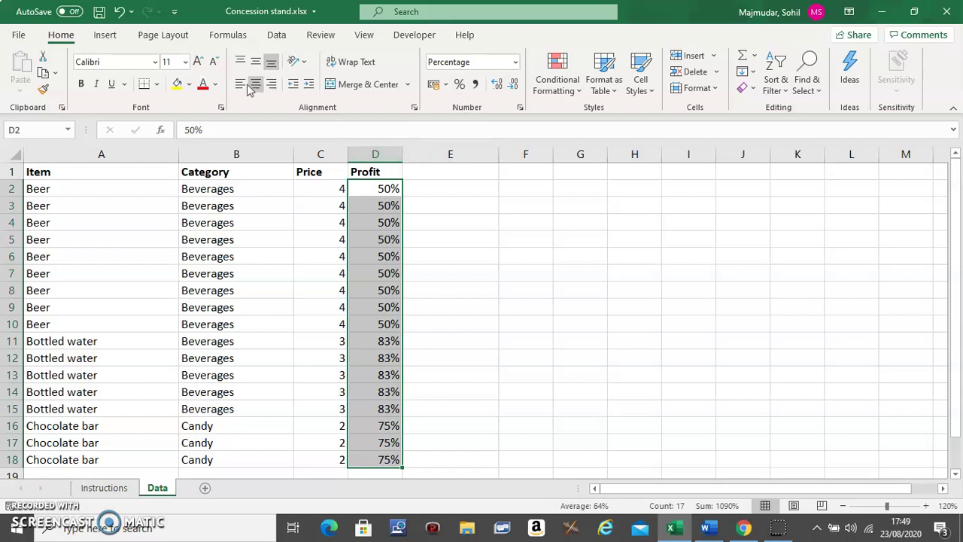
click(119, 14)
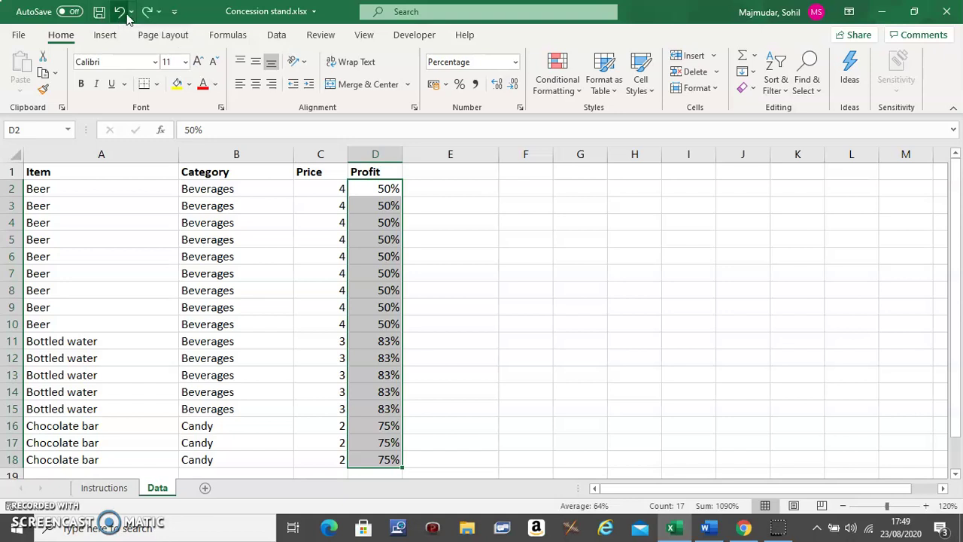
click(516, 63)
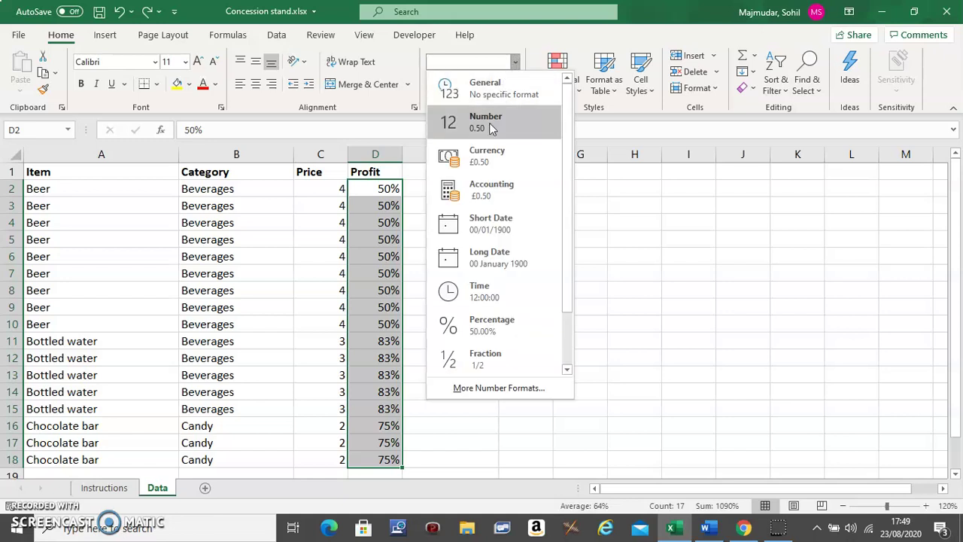
click(490, 129)
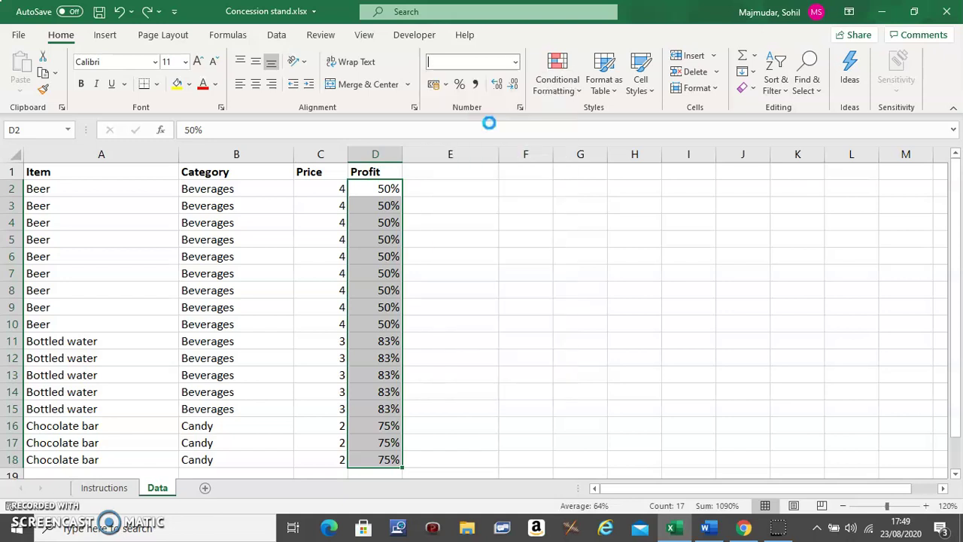
click(488, 236)
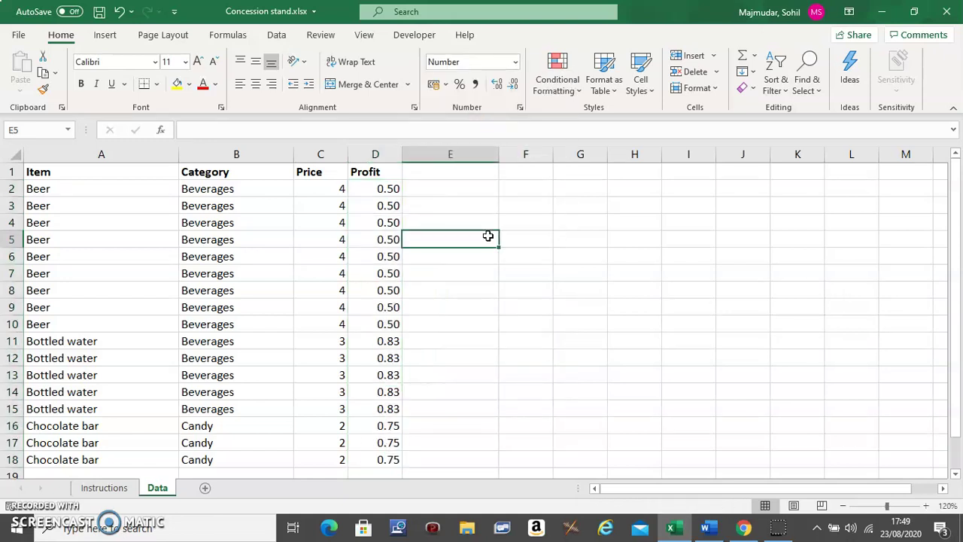
click(389, 189)
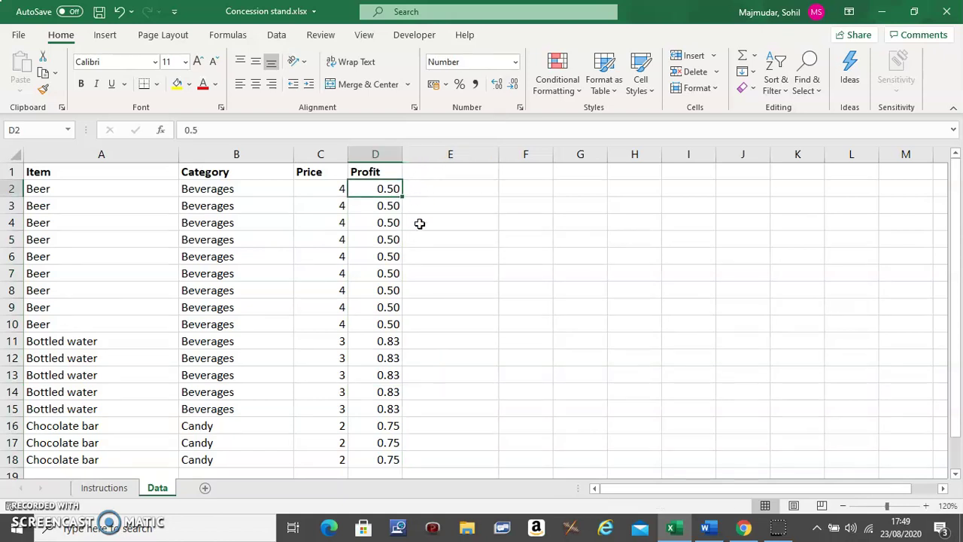
- Check the question list in Word, return to Excel and select the whole data range A1 to D18, including the headings
click(705, 526)
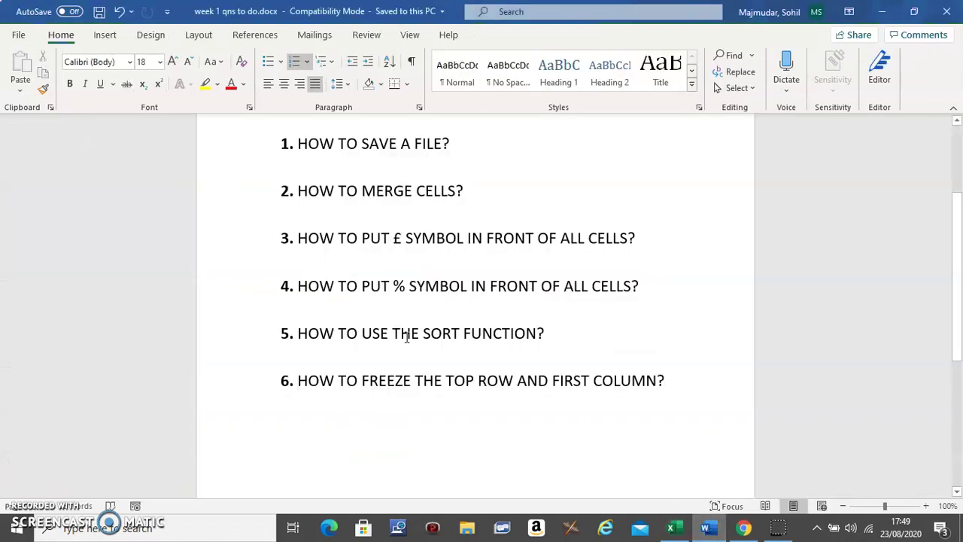
click(676, 531)
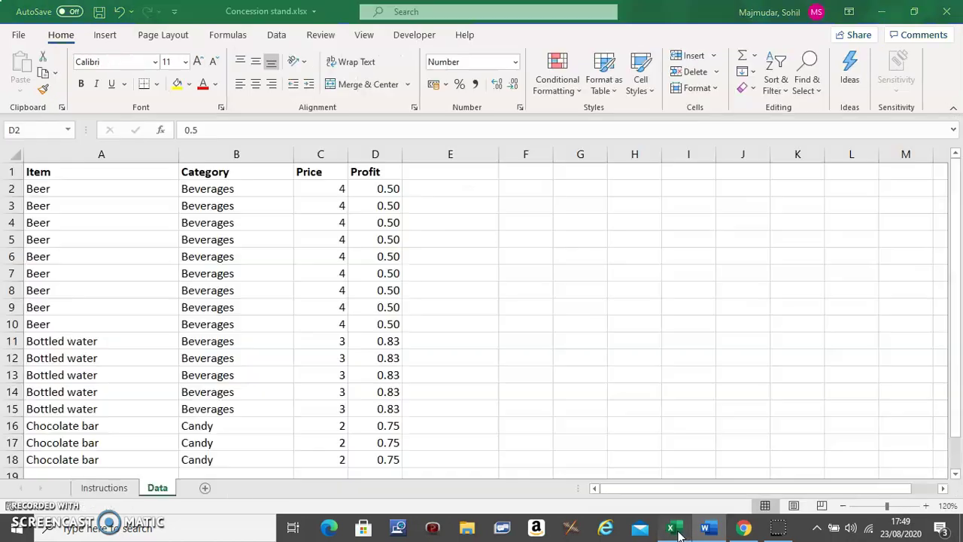
click(98, 173)
key(shift+Right)
key(shift+Right)
key(shift+Right)
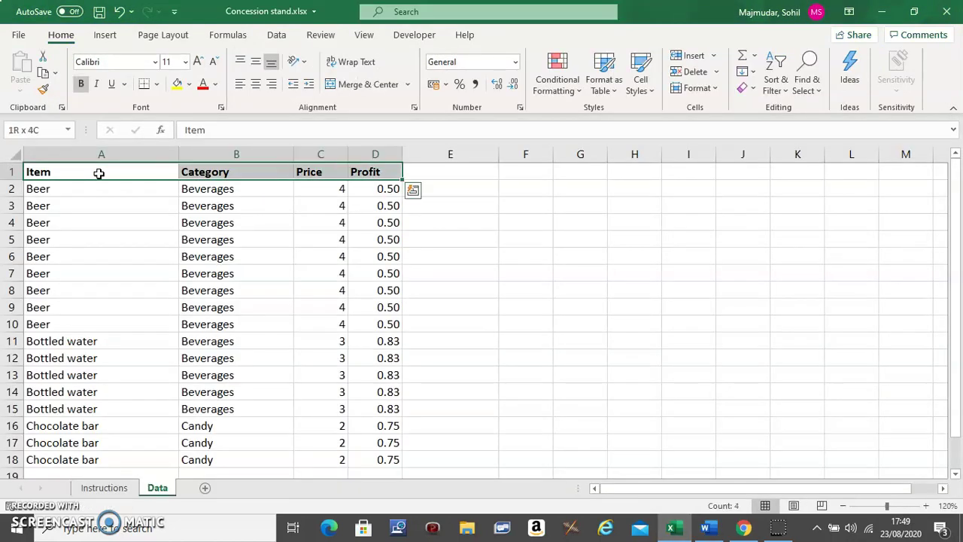
key(shift+Down)
key(shift+Down)
key(shift+Down)
key(shift+Down)
key(shift+Down)
key(shift+Down)
key(shift+Down)
key(shift+Down)
key(shift+Down)
key(shift+Down)
key(shift+Down)
key(shift+Down)
key(shift+Down)
key(shift+Down)
key(shift+Down)
key(shift+Down)
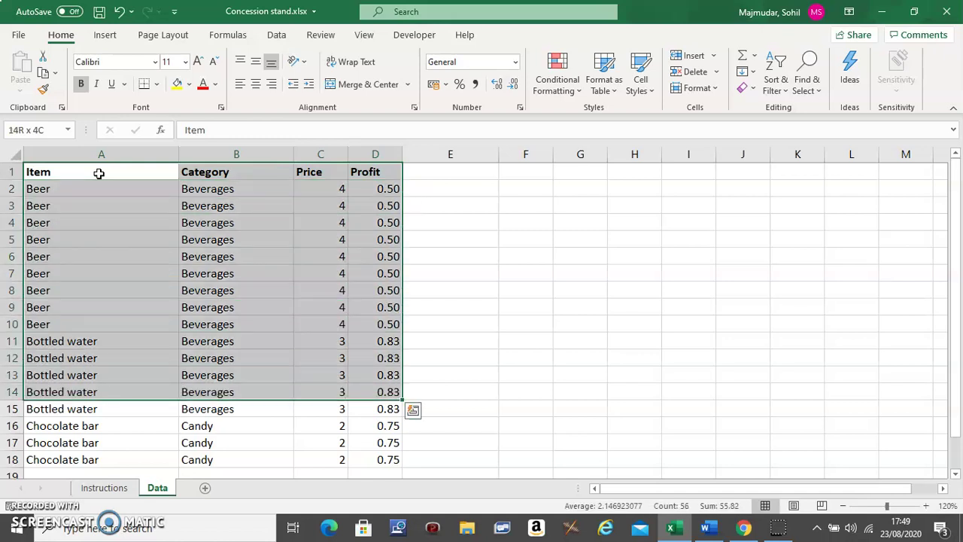
key(shift+Down)
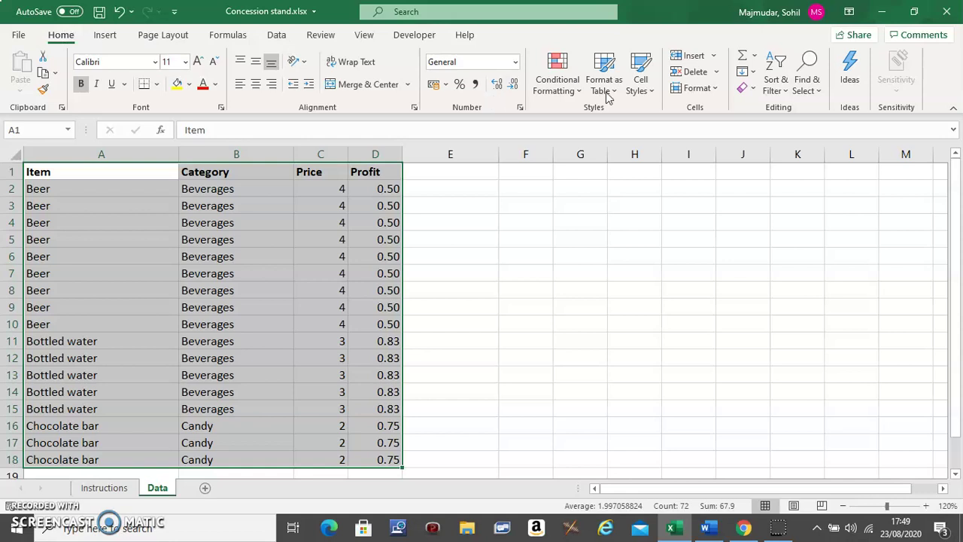
- Sort the selected data with a custom sort by Category on cell values, A to Z, with headers
click(780, 94)
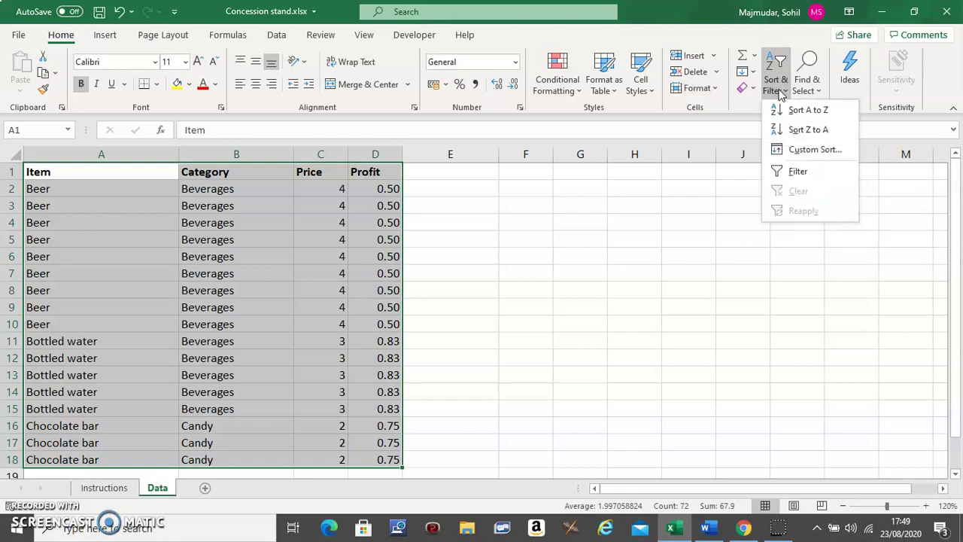
click(796, 151)
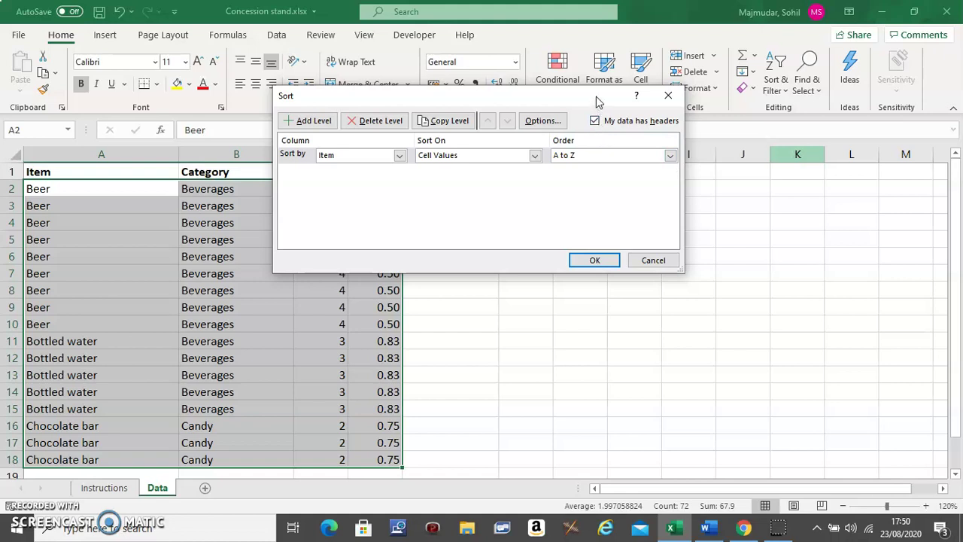
drag(599, 101, 736, 136)
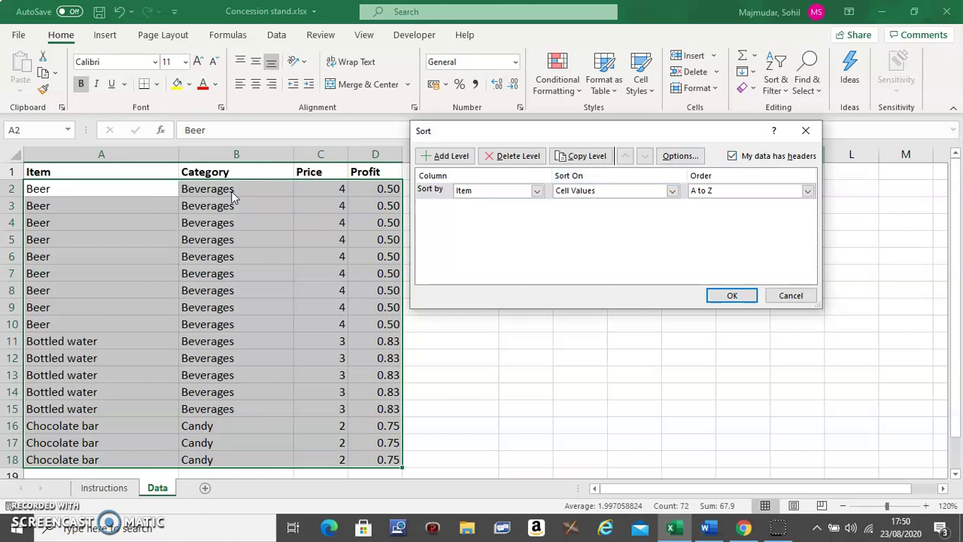
click(537, 191)
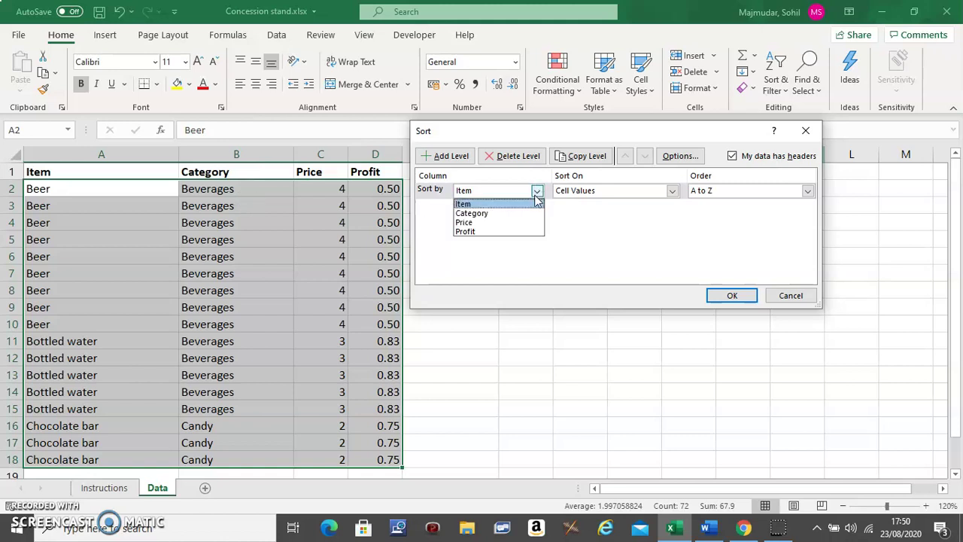
click(506, 217)
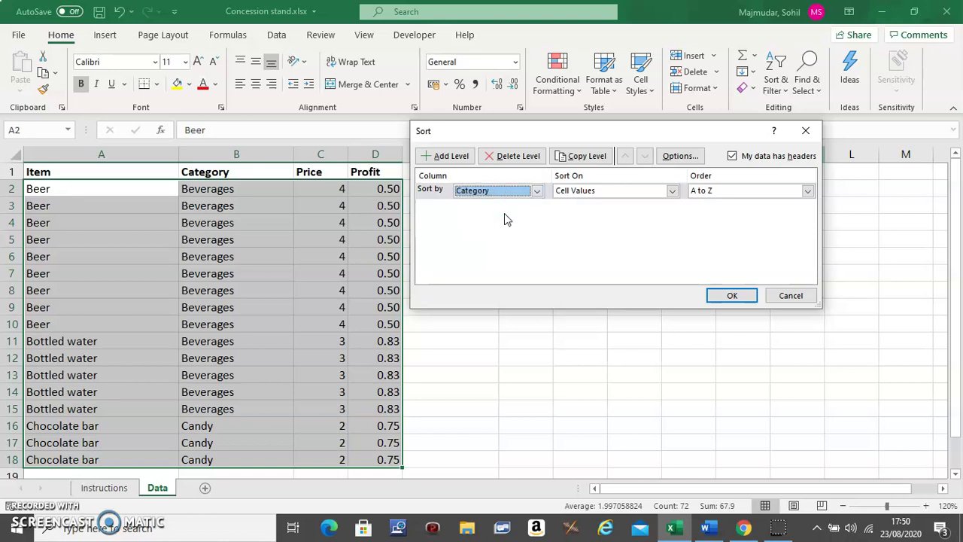
click(733, 296)
click(483, 304)
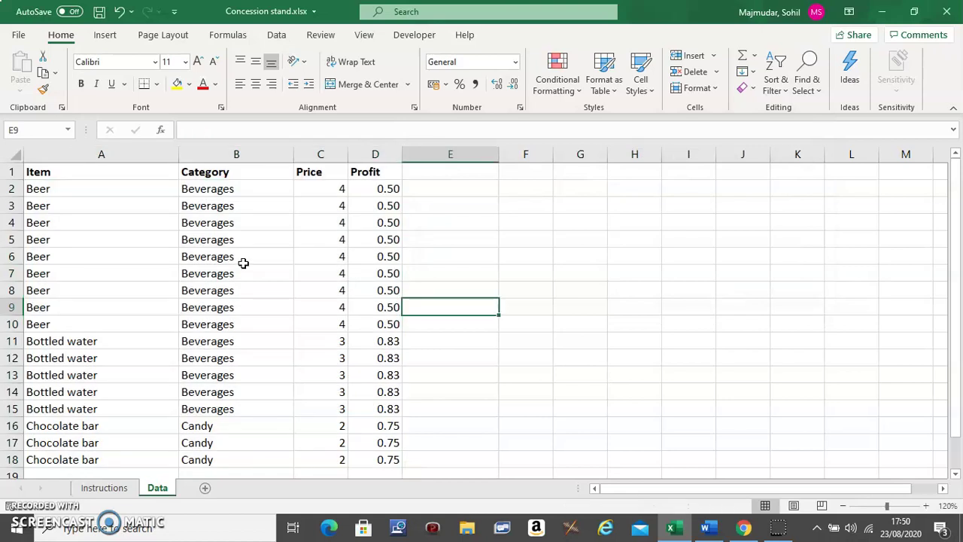
- Look at the Instructions worksheet and the question list in Word, and return to the Data worksheet in Excel
click(105, 487)
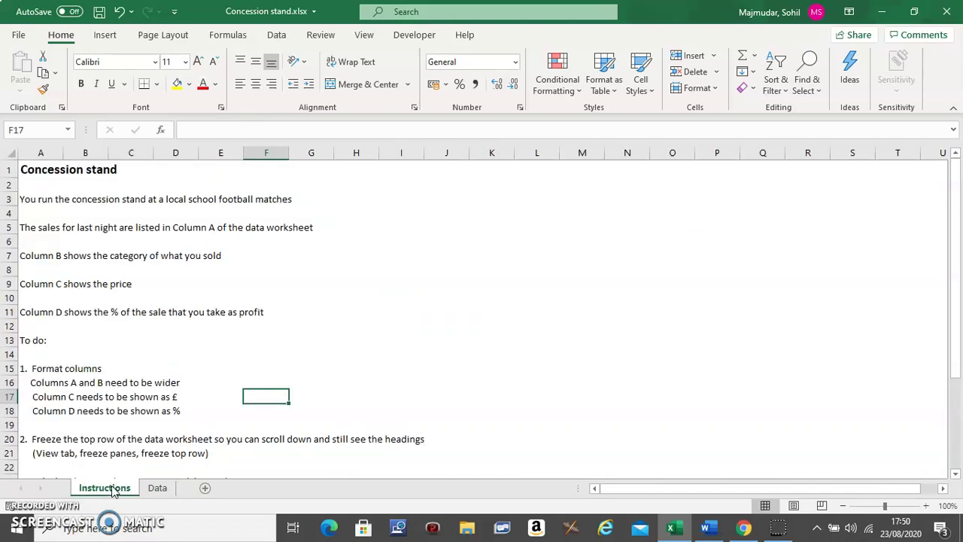
click(157, 487)
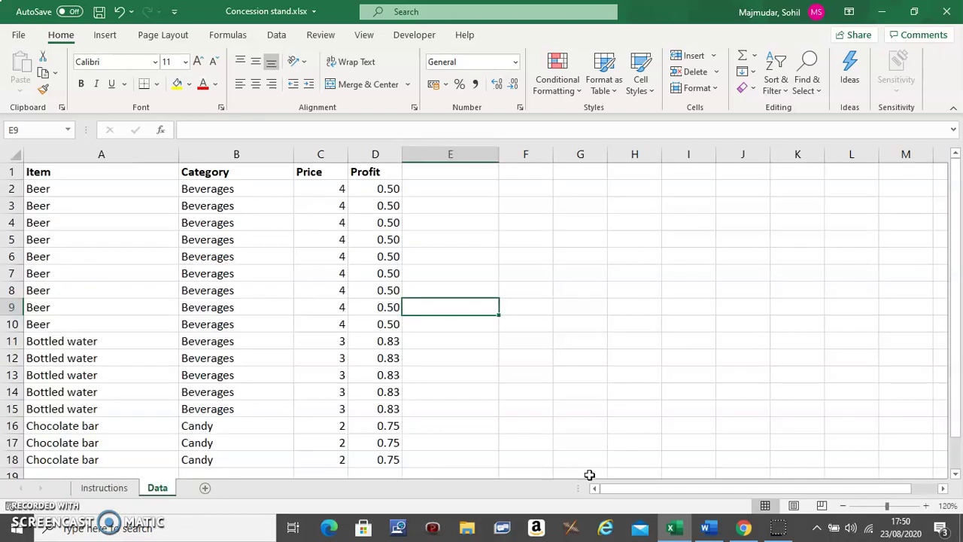
click(707, 526)
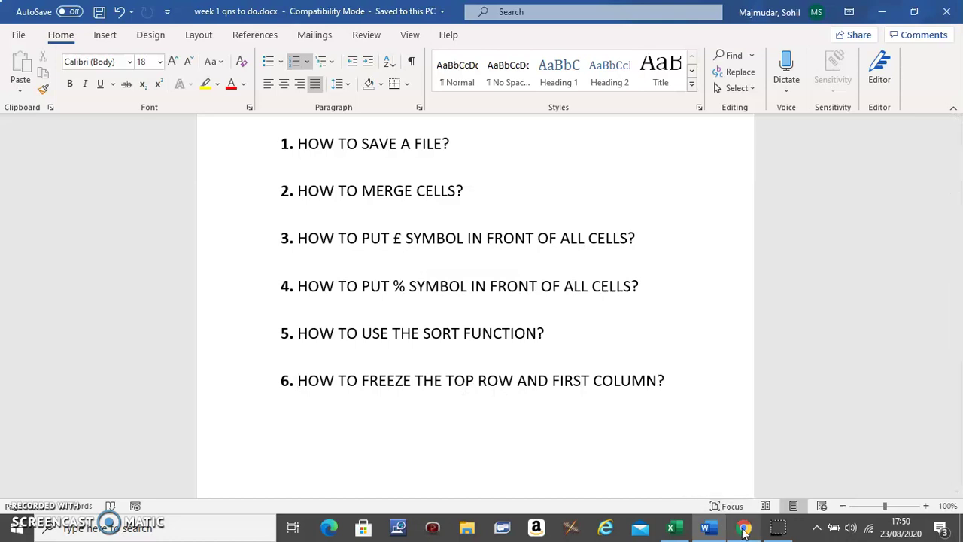
click(673, 529)
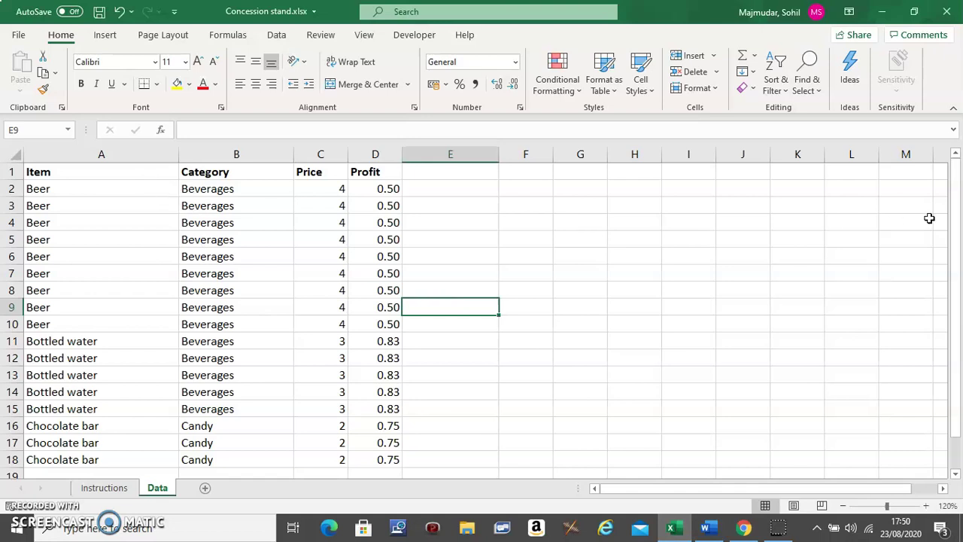
- Freeze the top row of the Data worksheet
click(956, 474)
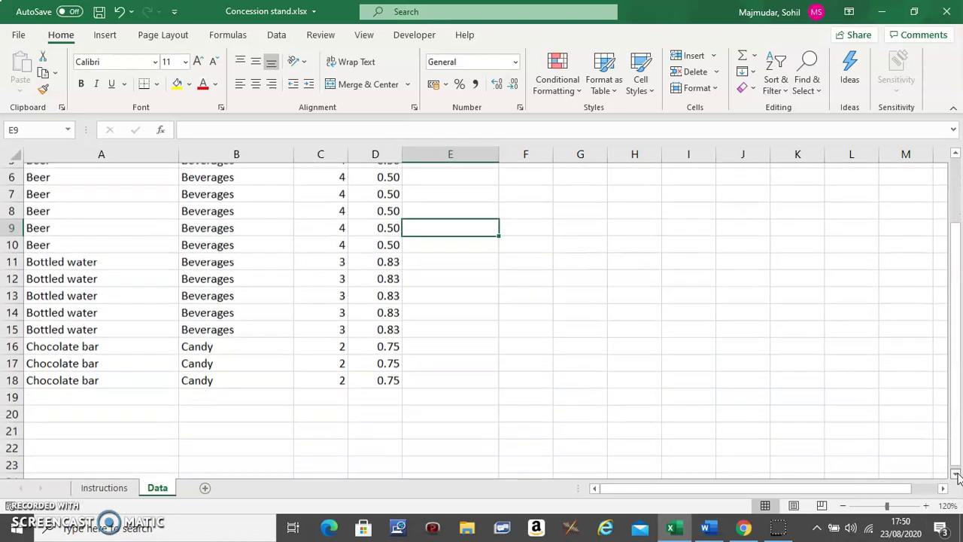
click(959, 179)
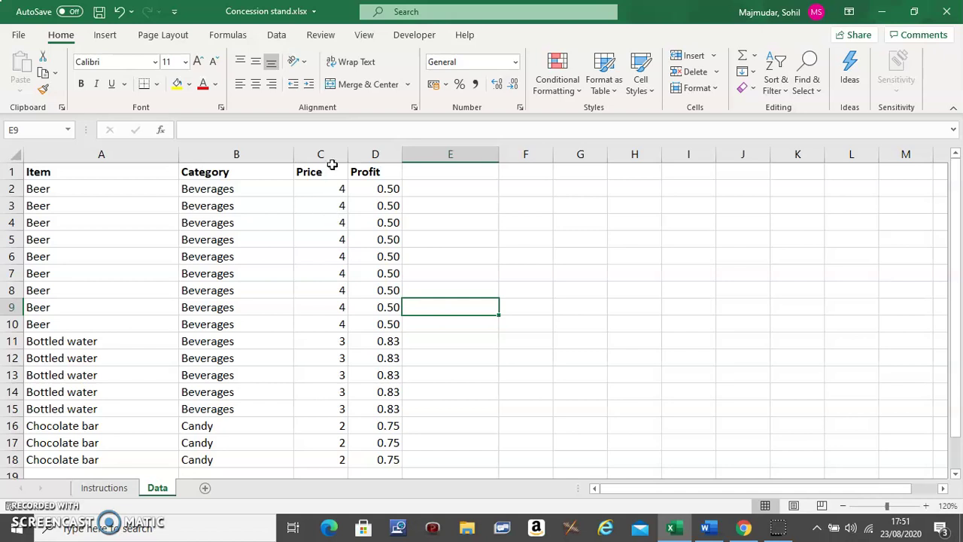
click(364, 35)
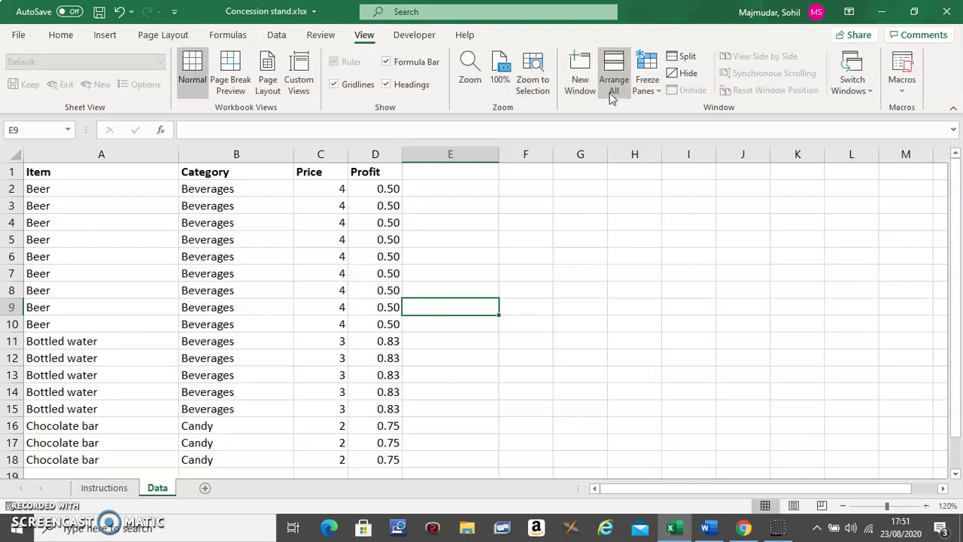
click(658, 93)
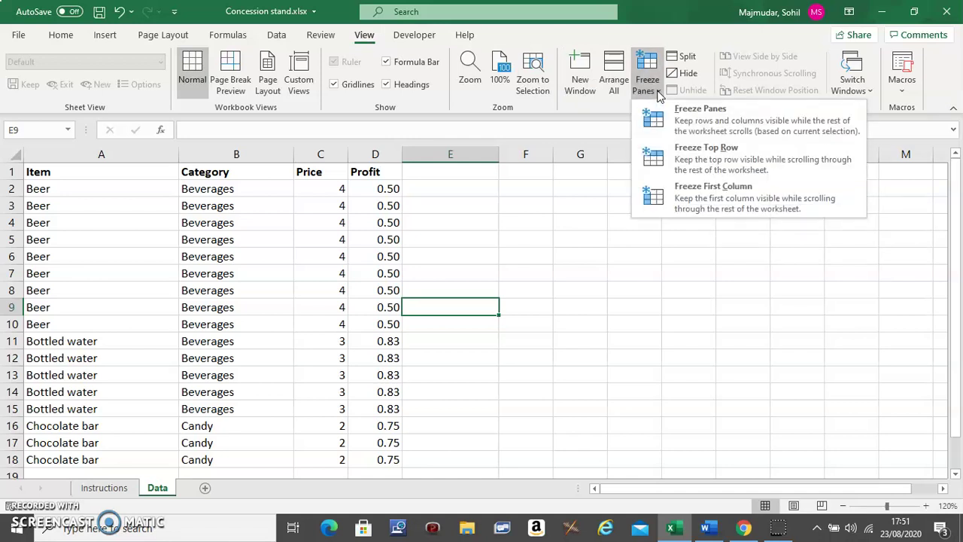
click(702, 160)
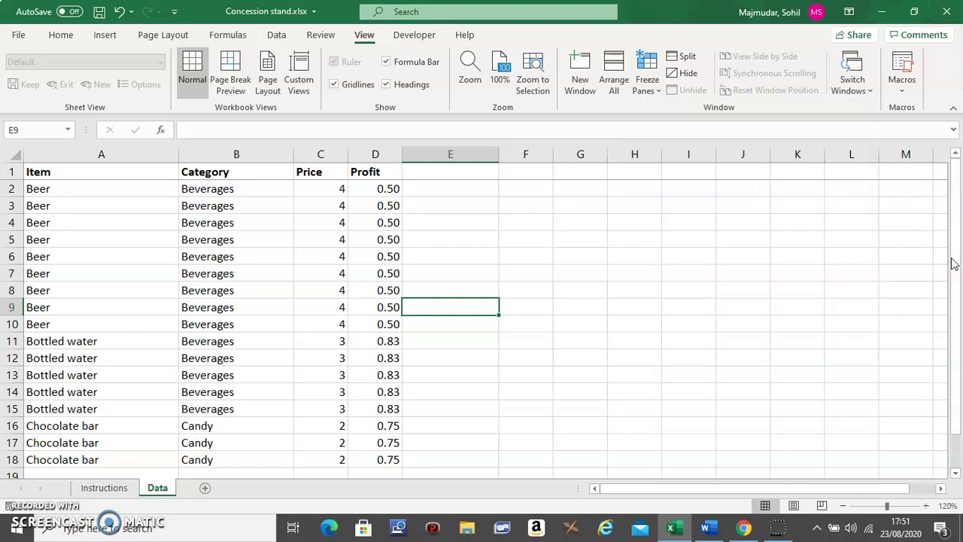
- Scroll down past the last data rows and back up to check the frozen heading row
click(956, 474)
click(956, 474)
click(956, 474)
click(956, 474)
click(956, 474)
click(956, 474)
click(956, 474)
click(955, 474)
click(955, 474)
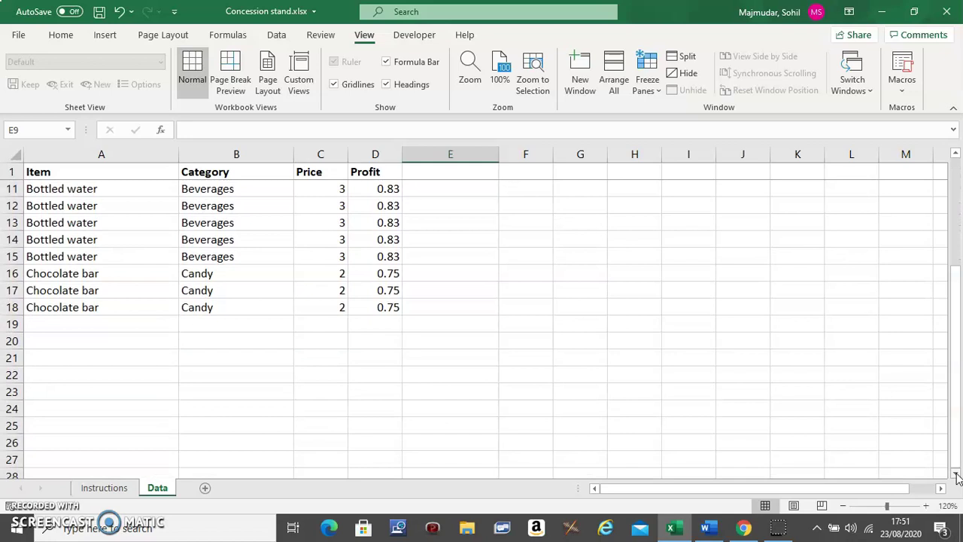
click(955, 155)
click(956, 155)
click(956, 155)
click(956, 155)
click(956, 155)
click(955, 155)
click(956, 155)
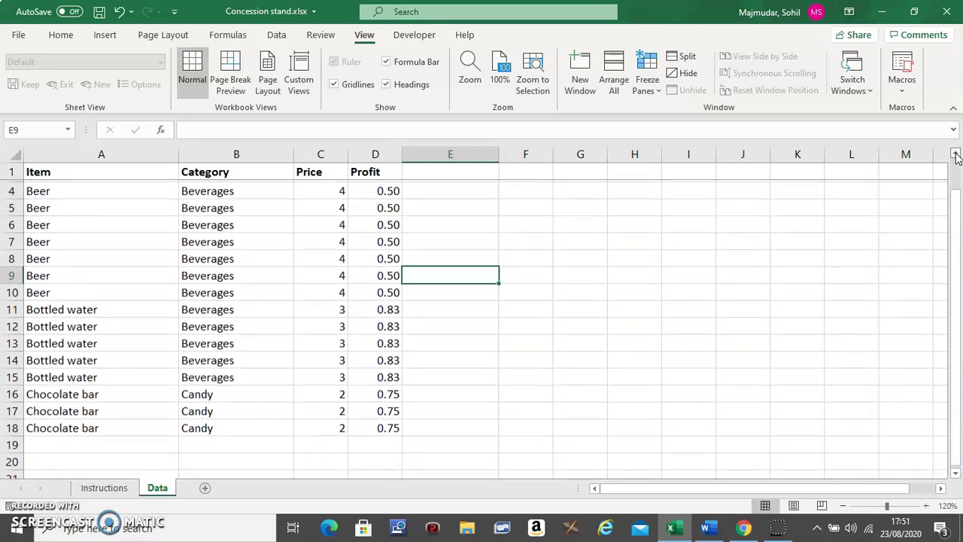
- Undo the last action on the Data worksheet
click(955, 155)
click(955, 155)
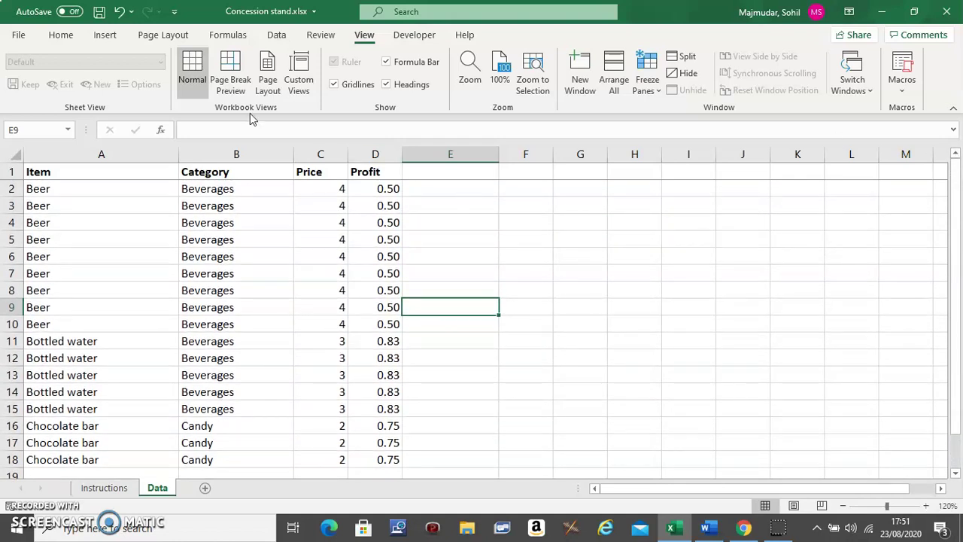
click(120, 14)
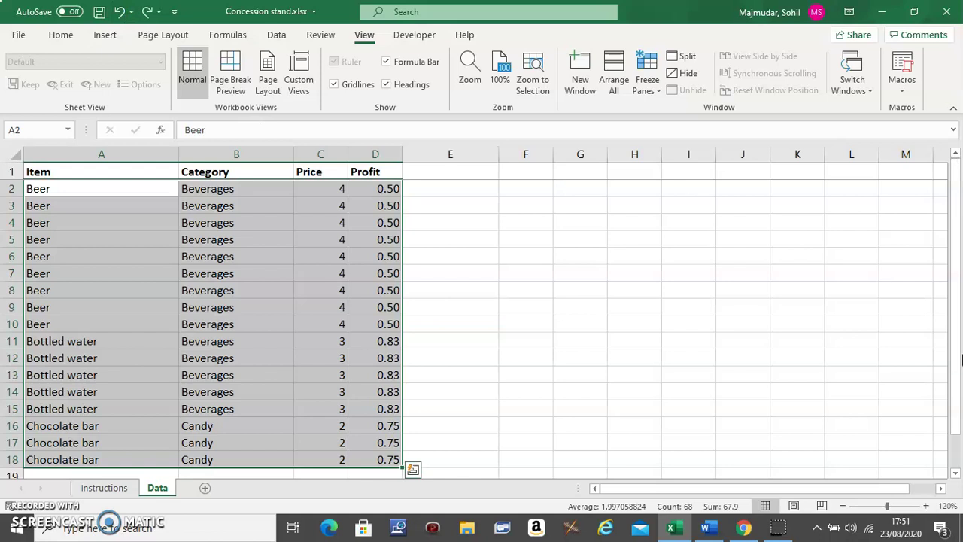
- Scroll down the data rows and back up to check whether the heading row is still frozen
click(957, 474)
click(956, 474)
click(956, 473)
click(957, 473)
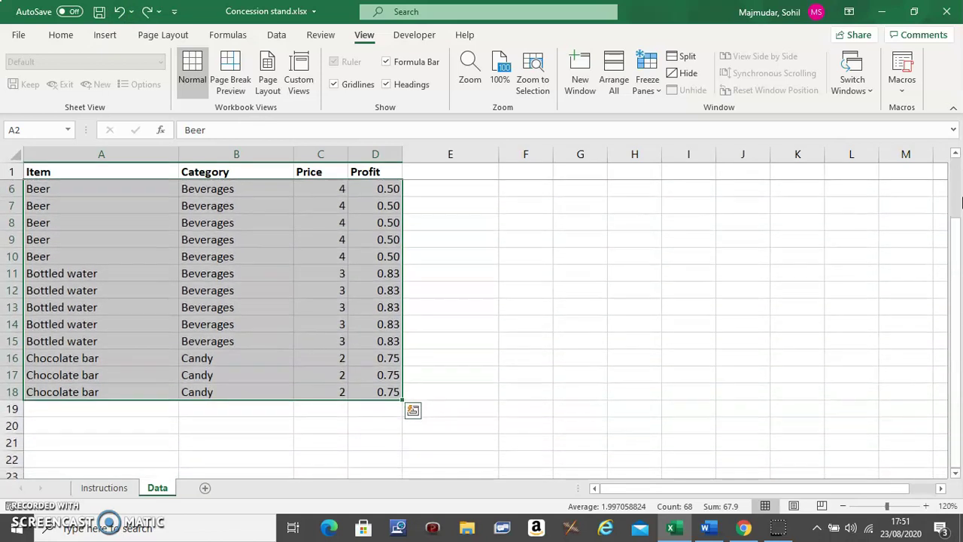
click(955, 155)
click(955, 155)
click(955, 154)
click(956, 154)
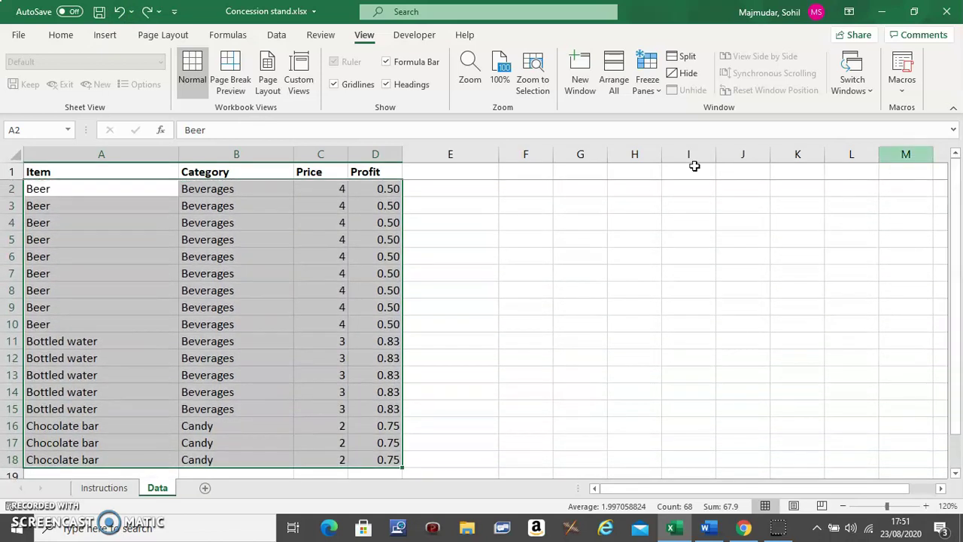
- Unfreeze the panes of the Data worksheet, and scroll down and back up to check the heading row
click(651, 96)
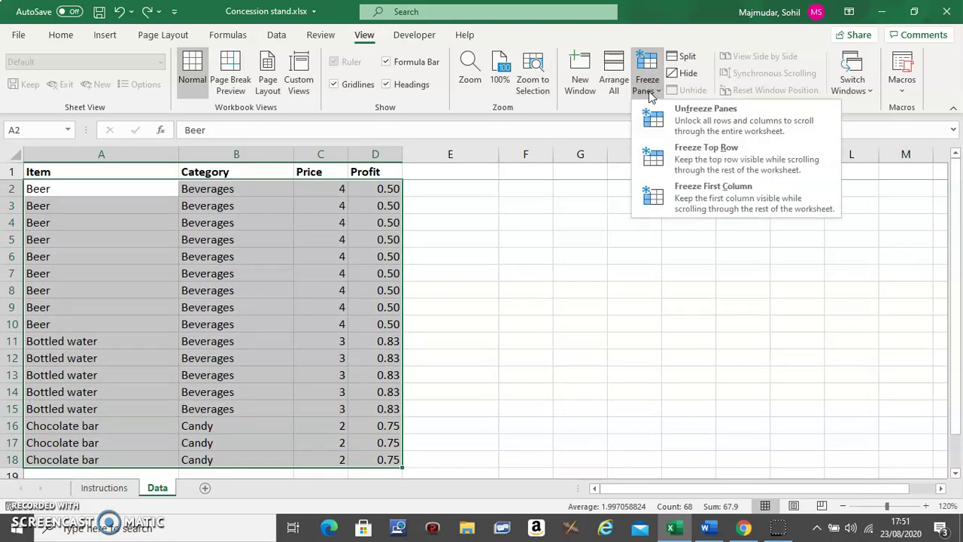
click(699, 123)
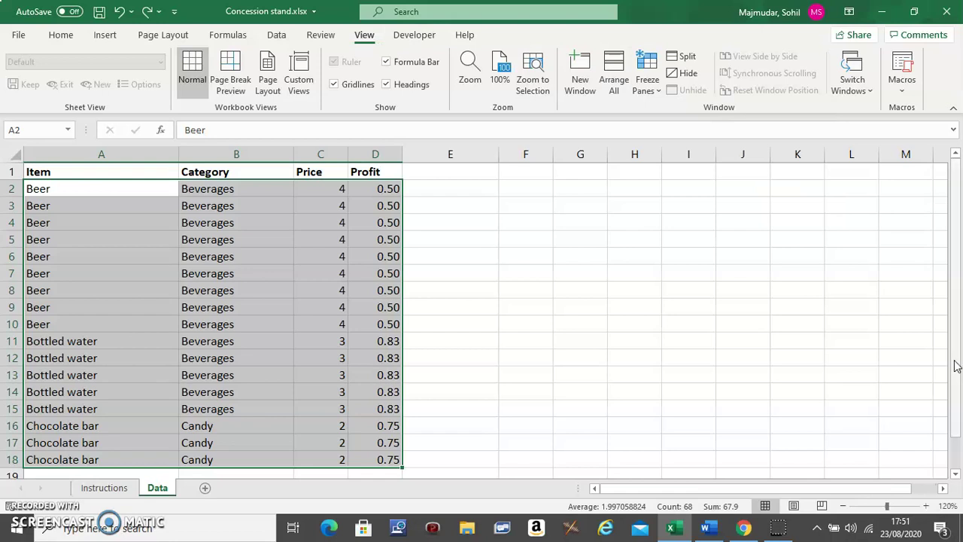
click(956, 474)
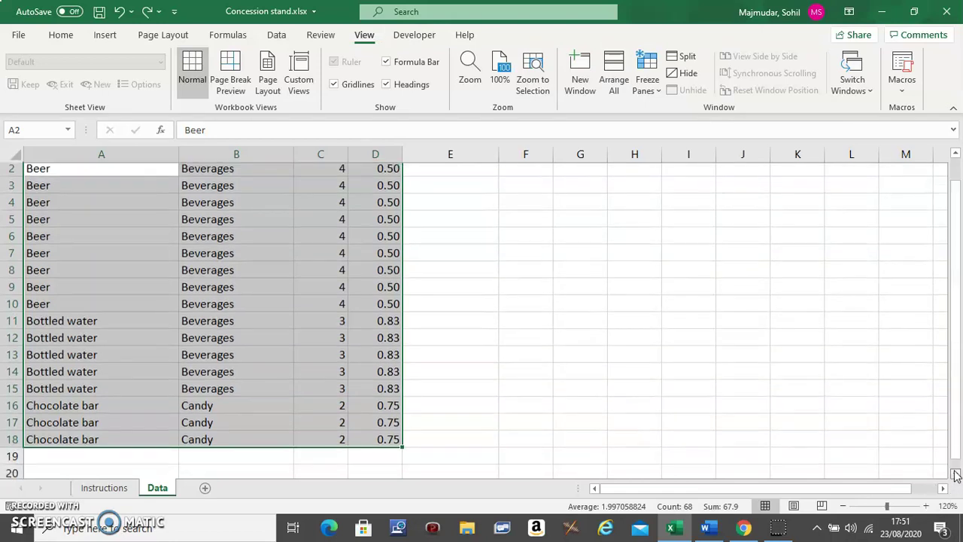
click(955, 474)
click(956, 474)
click(955, 474)
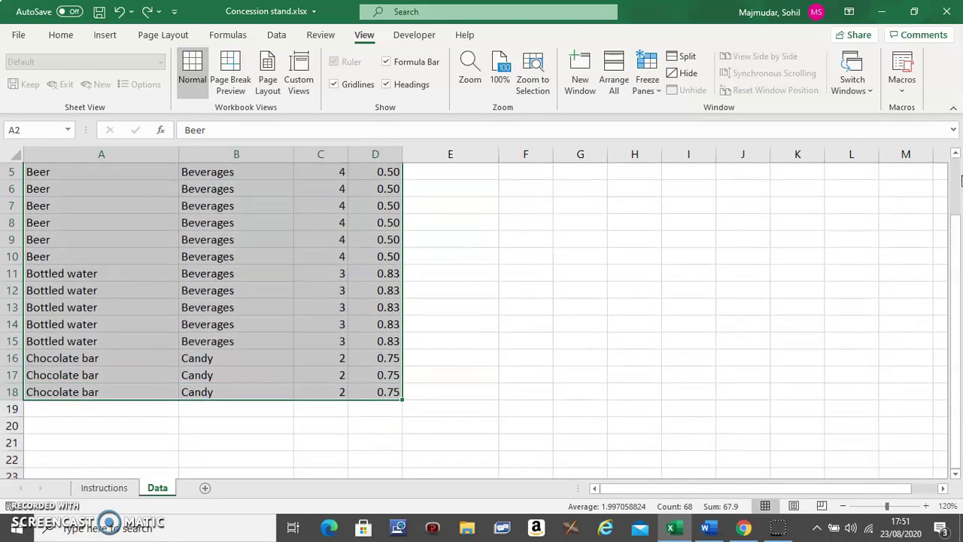
scroll(960, 178, up, 2)
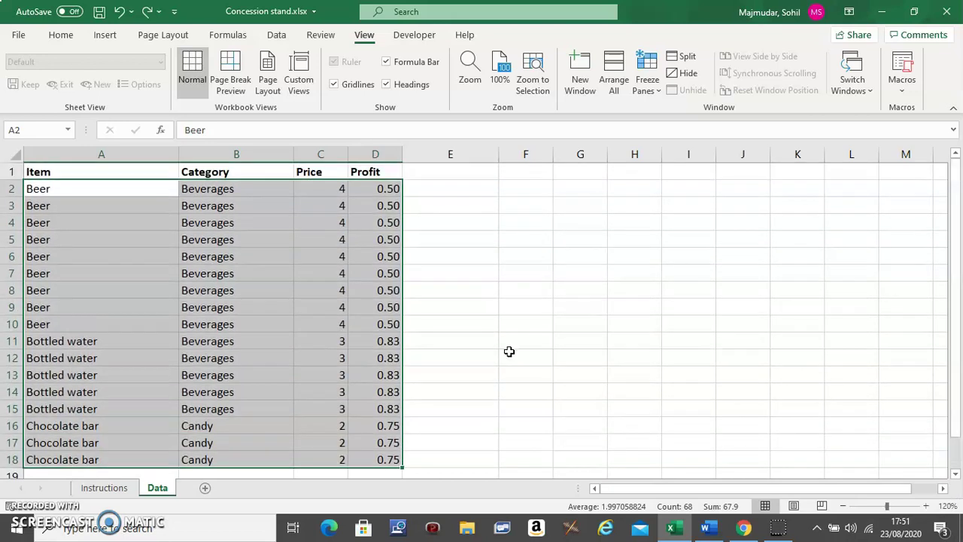
- Freeze the first column of the Data worksheet and scroll across the columns and back to check the Item column
click(222, 218)
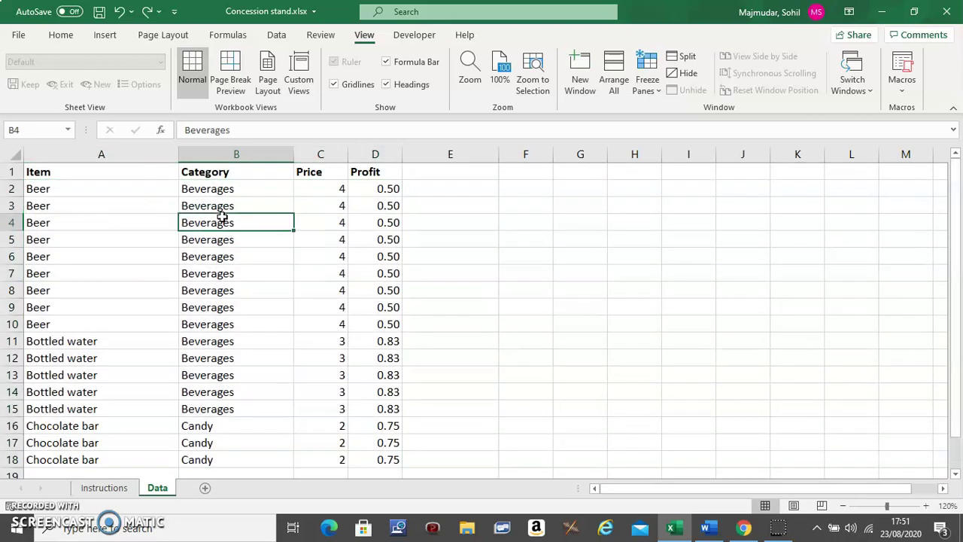
click(941, 488)
double_click(942, 488)
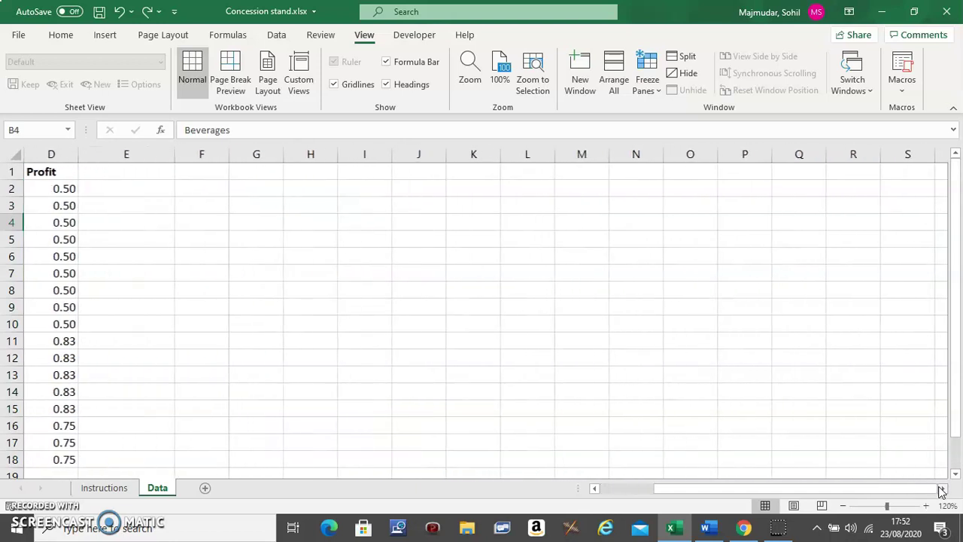
click(609, 489)
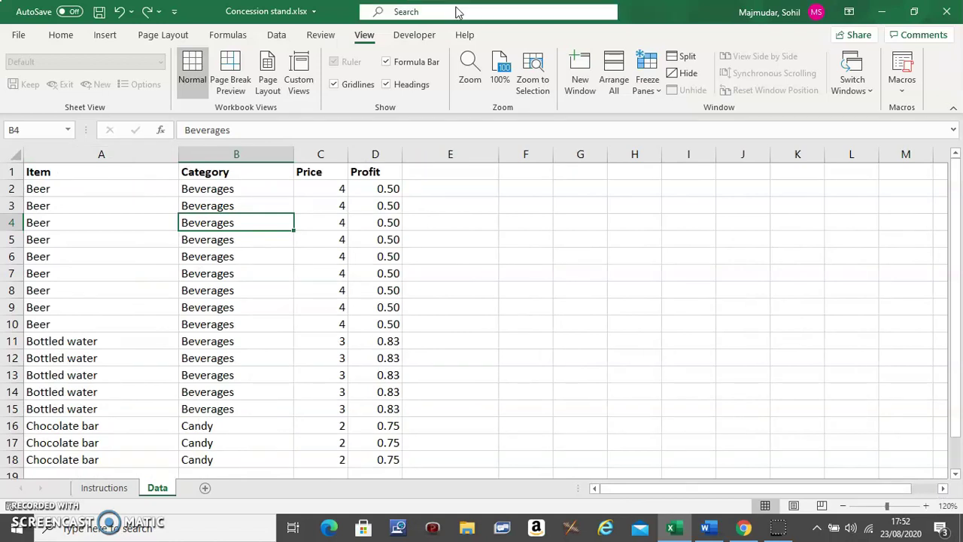
click(648, 89)
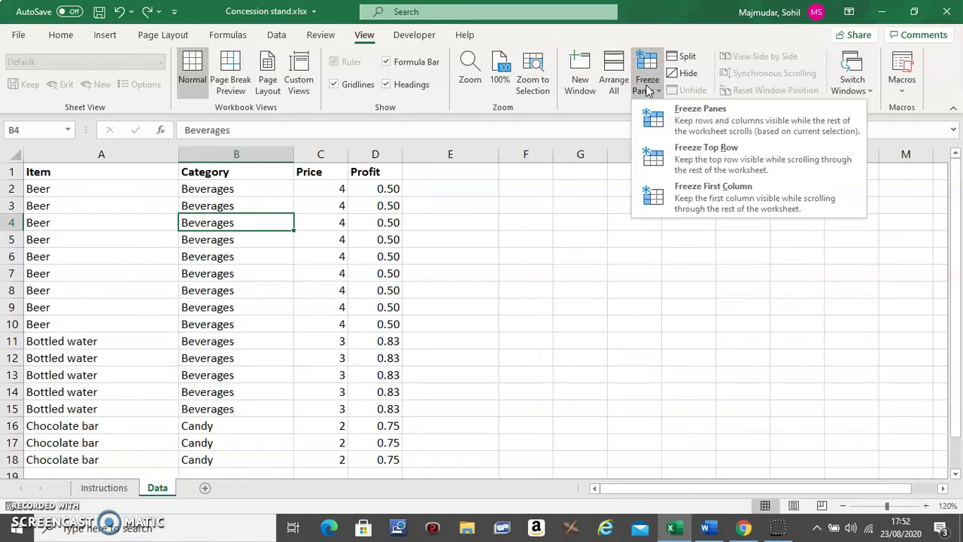
click(709, 197)
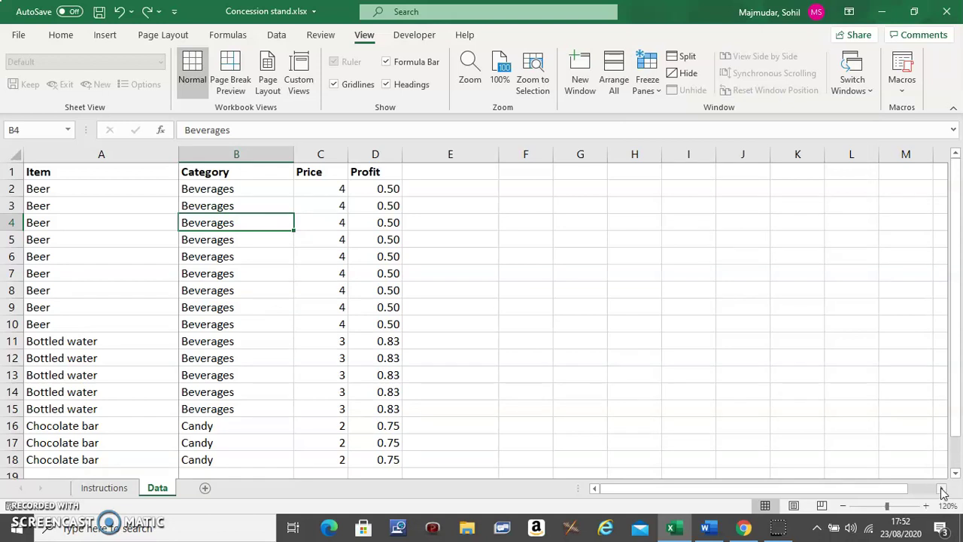
drag(941, 488, 942, 487)
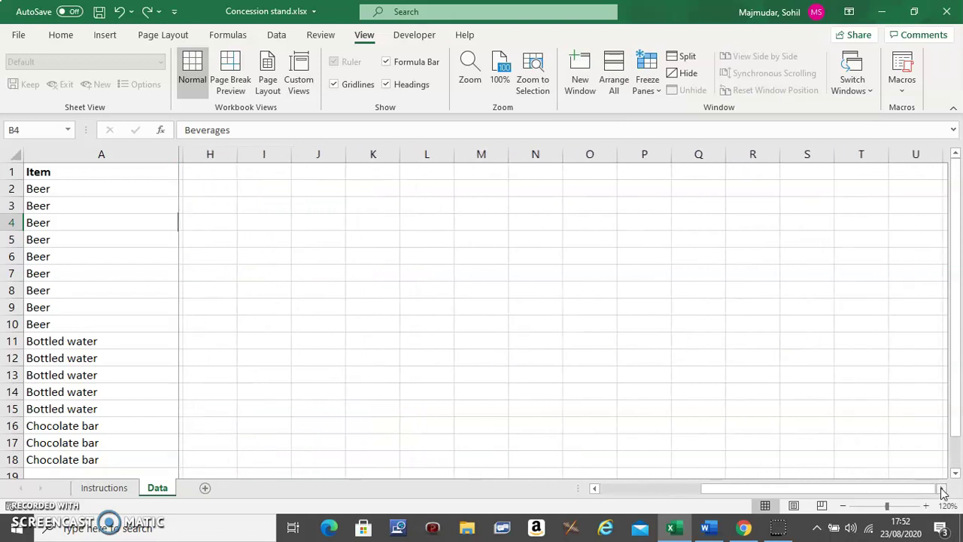
click(662, 490)
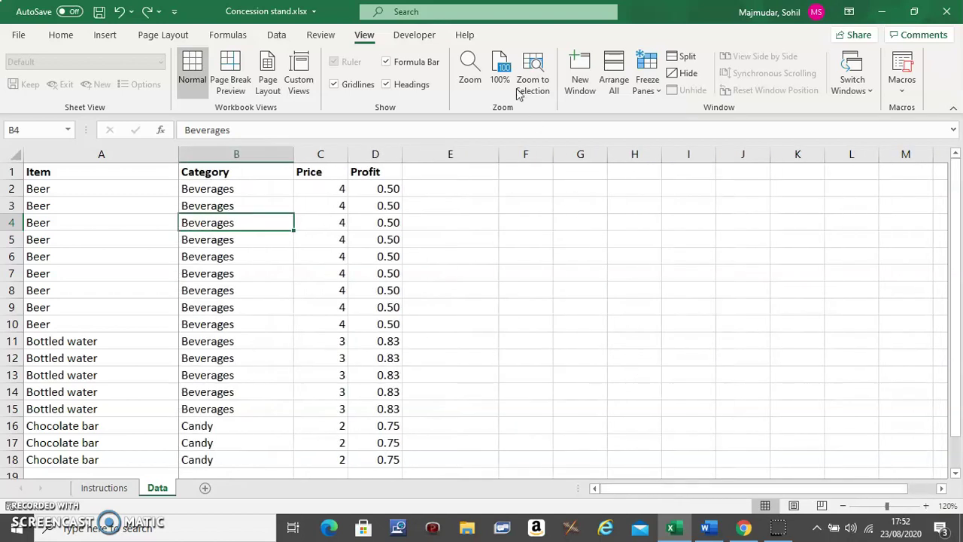
- Unfreeze the first column, and look at the Instructions worksheet before returning to the Data worksheet
click(651, 95)
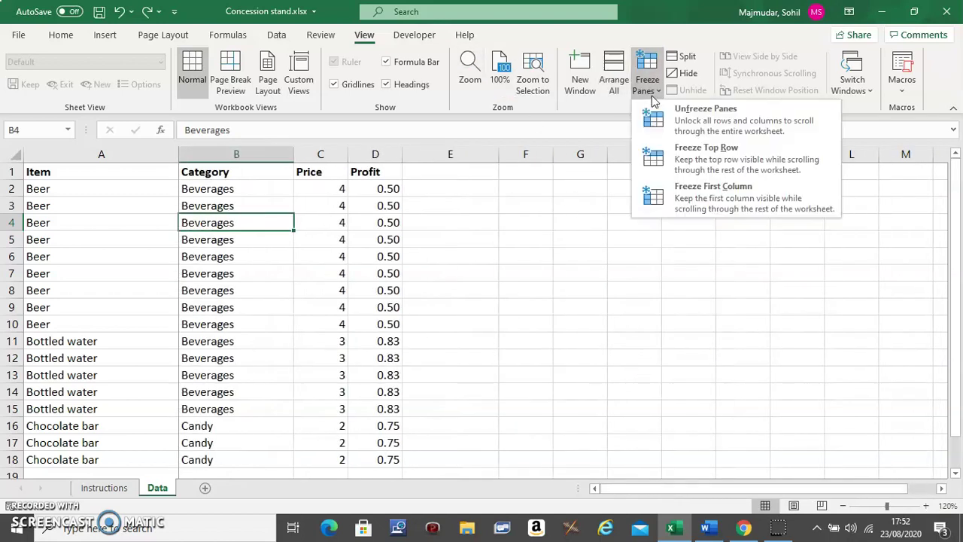
click(692, 130)
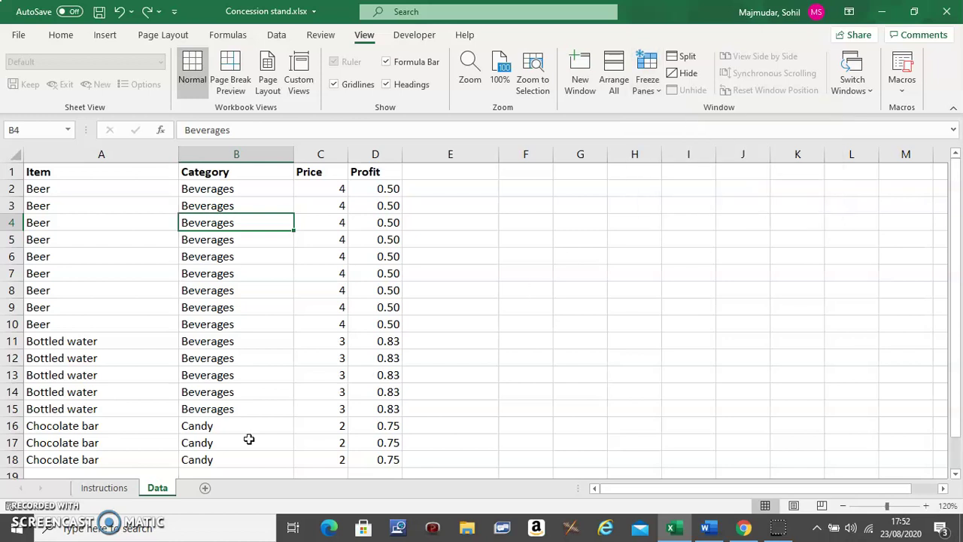
click(104, 489)
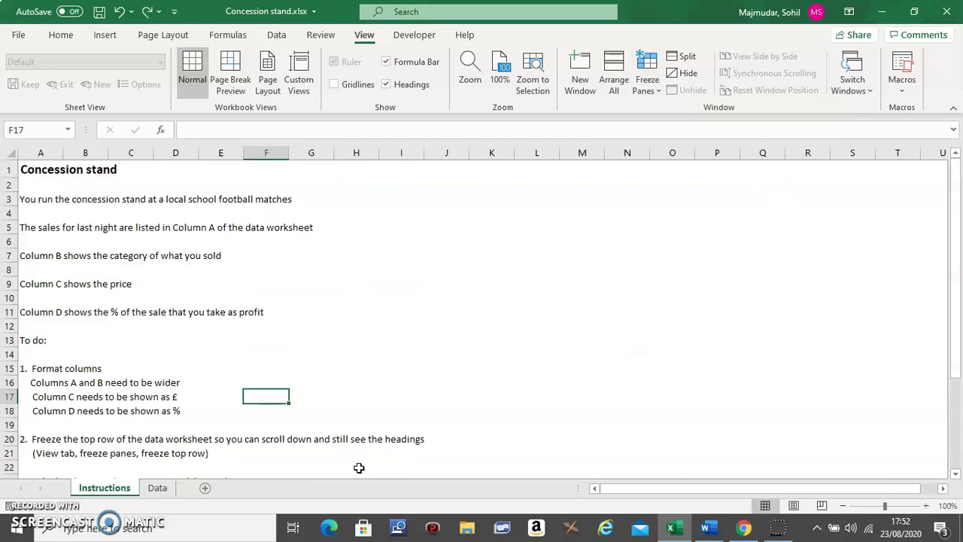
click(158, 488)
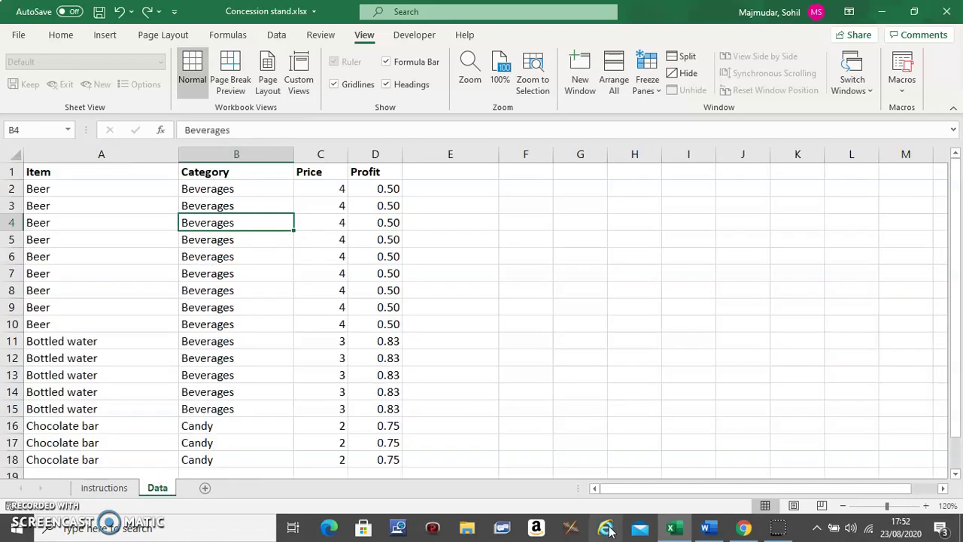
- Switch to Word and add item 7, "How to increase/decrease decimal places", to the end of the question list
click(719, 531)
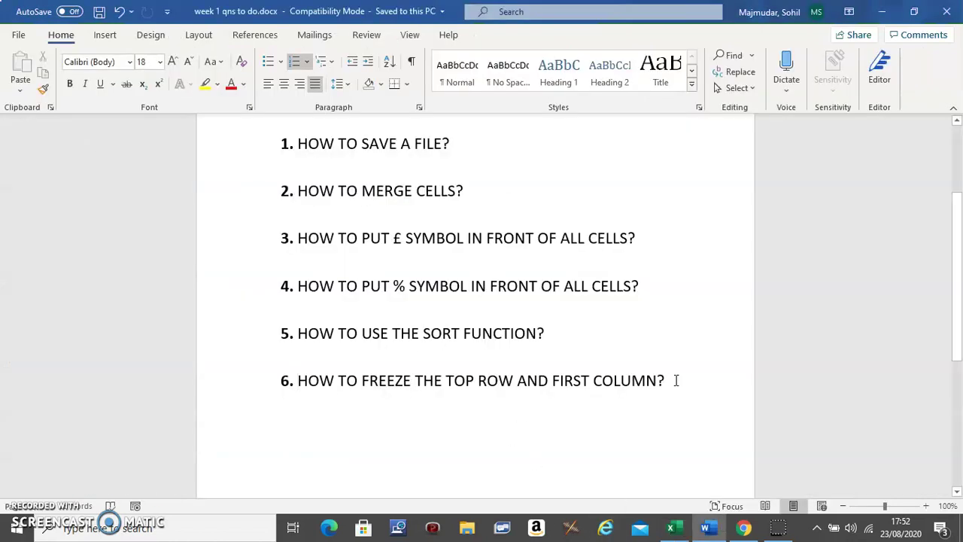
key(Return)
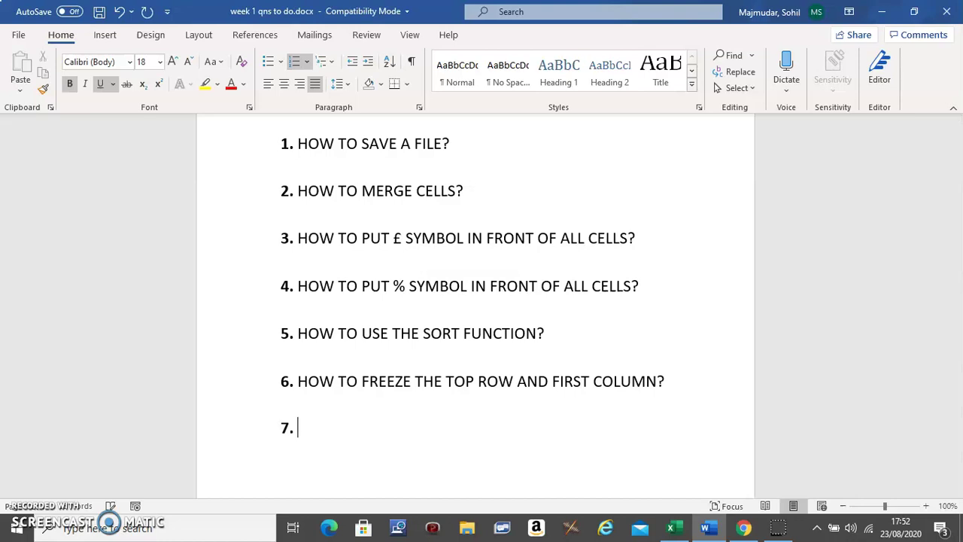
text(HOw to inc)
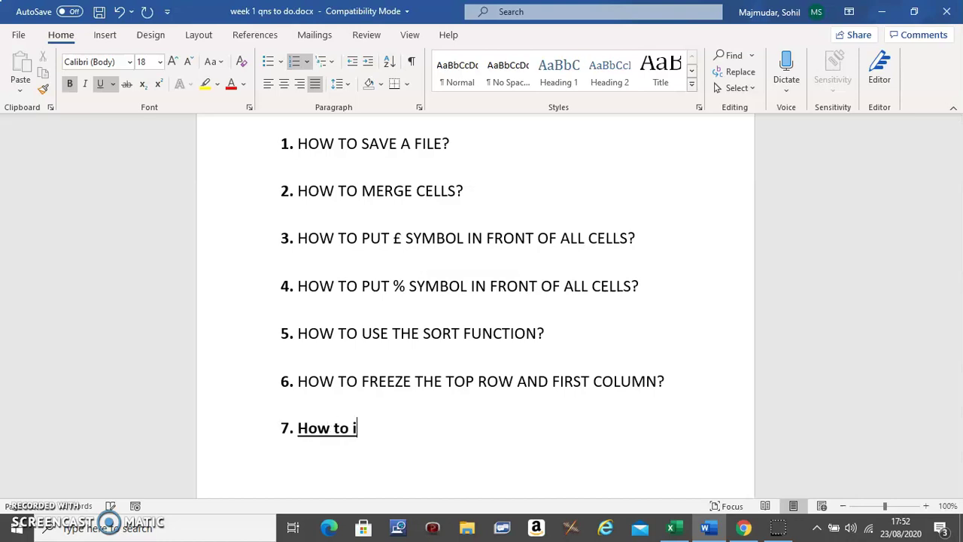
text(rease/d)
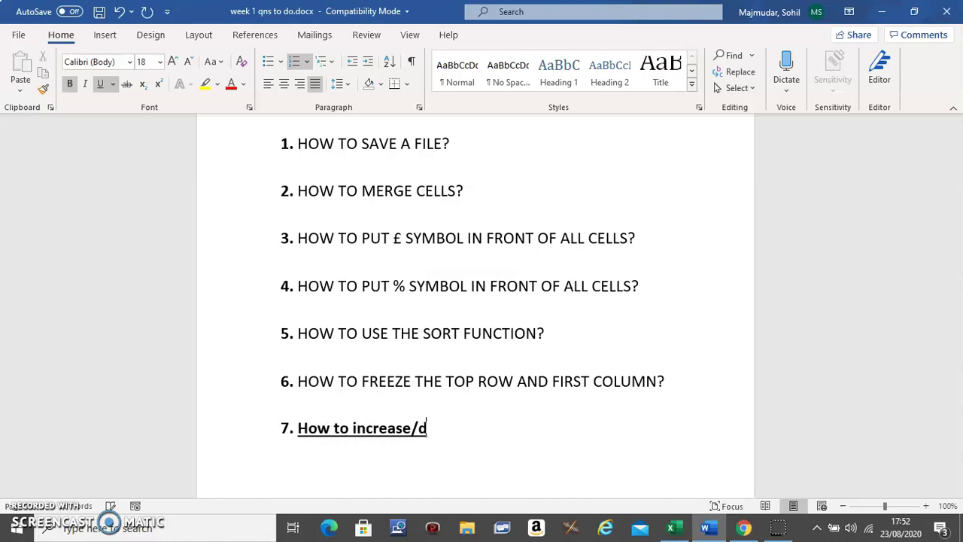
text(ecrease decim)
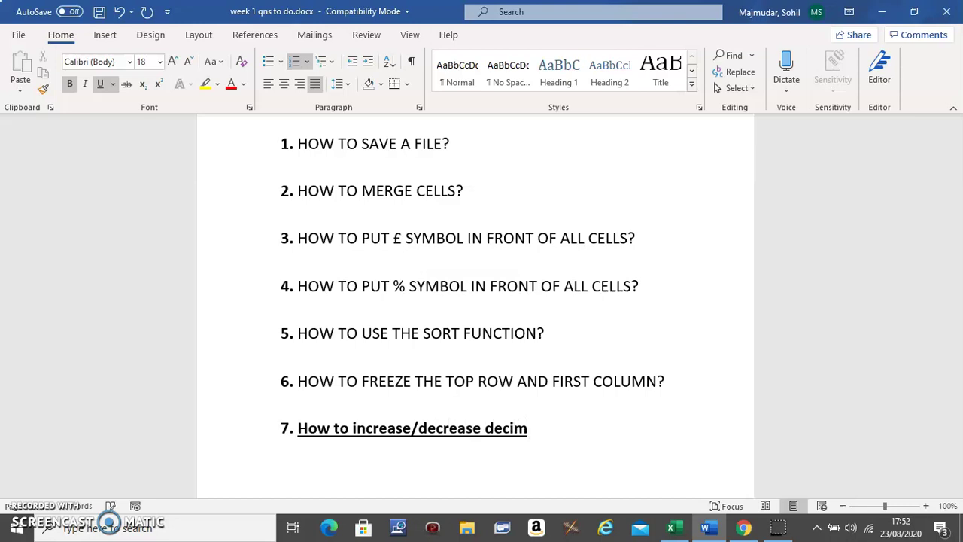
text(al places)
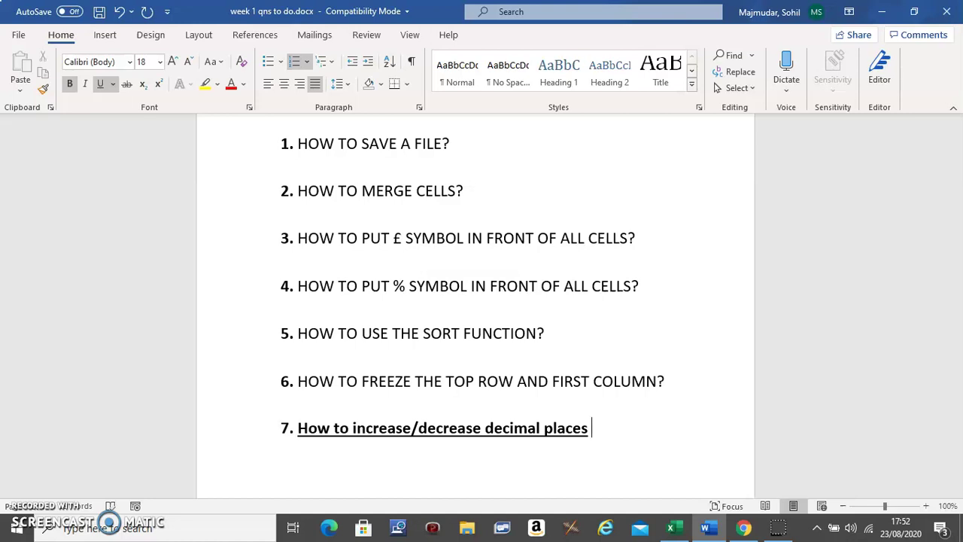
- Switch to Excel and increase the Profit values in D2:D16 to five decimal places
click(673, 529)
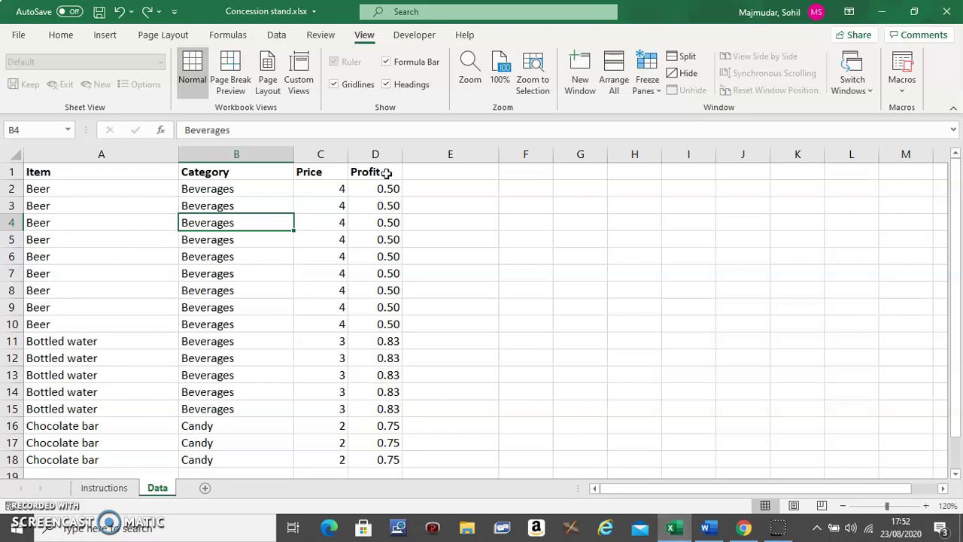
key(Up)
click(391, 187)
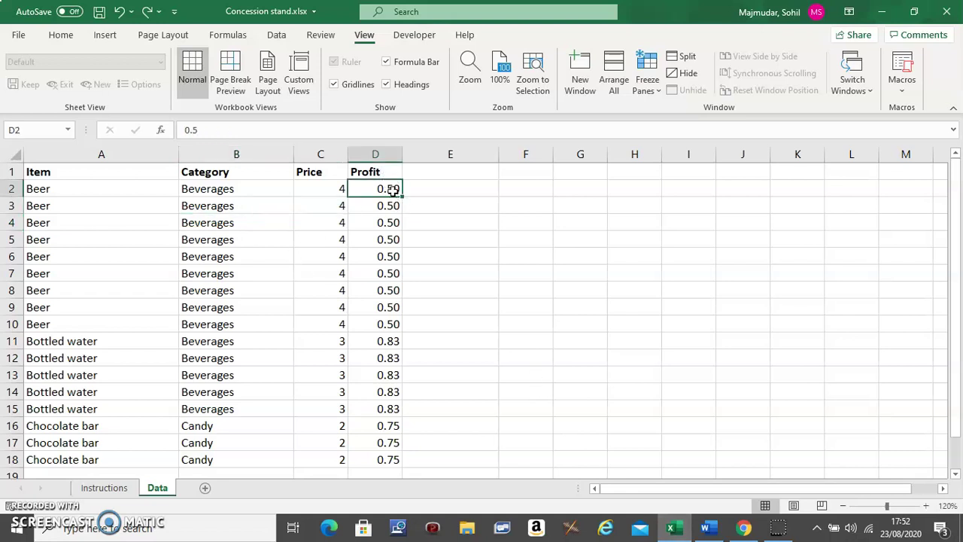
key(shift+Down)
key(shift+Down)
key(shift+Down)
key(shift+Down)
key(shift+Down)
key(shift+Down)
key(shift+Down)
key(shift+Down)
key(shift+Down)
key(shift+Down)
key(shift+Down)
key(shift+Down)
key(shift+Down)
key(shift+Down)
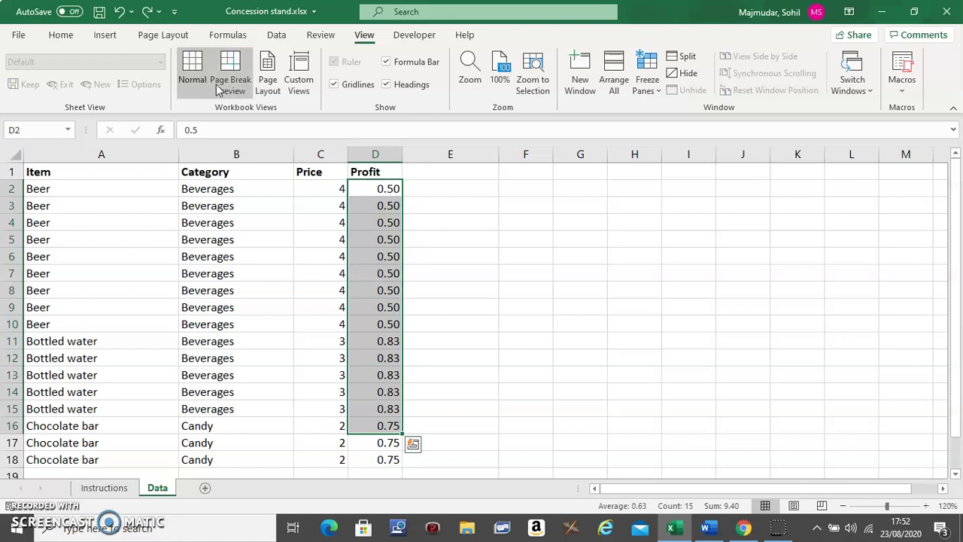
click(60, 37)
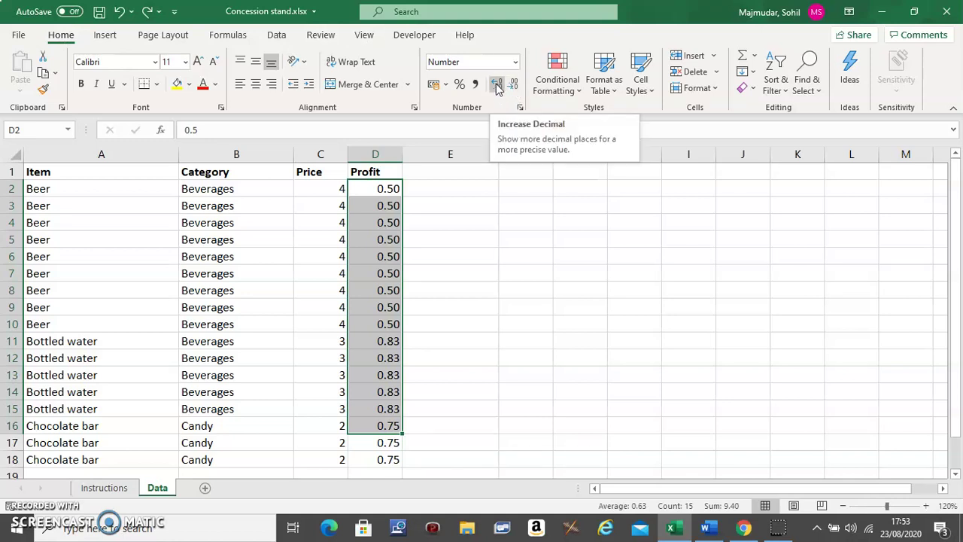
click(497, 86)
click(497, 86)
click(497, 86)
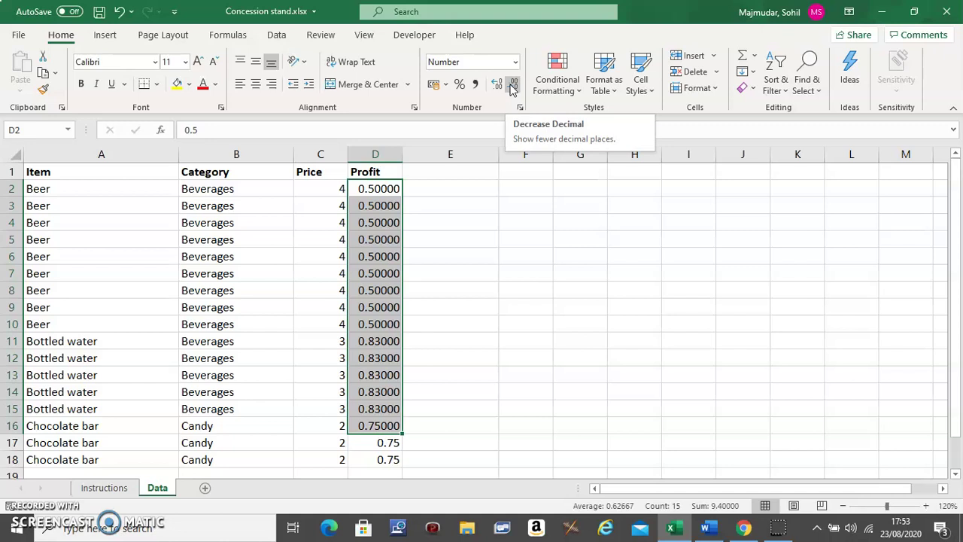
- Decrease the selected Profit values to one decimal place, and increase them again to two decimal places
click(513, 86)
click(512, 85)
click(512, 86)
click(512, 85)
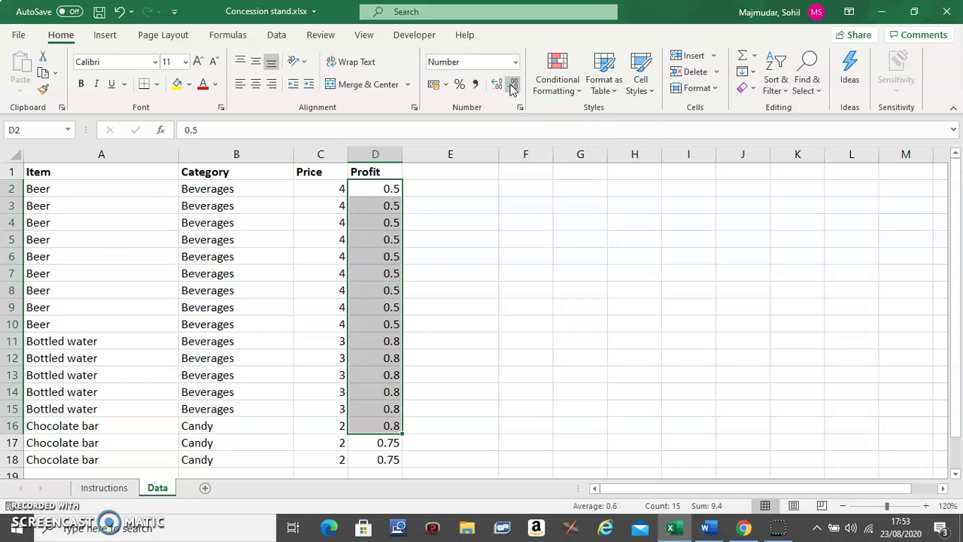
click(497, 86)
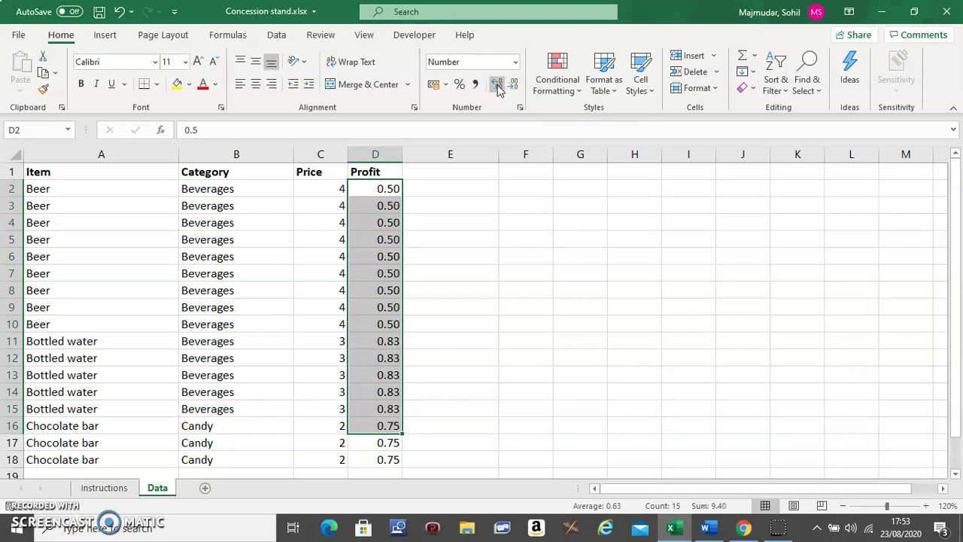